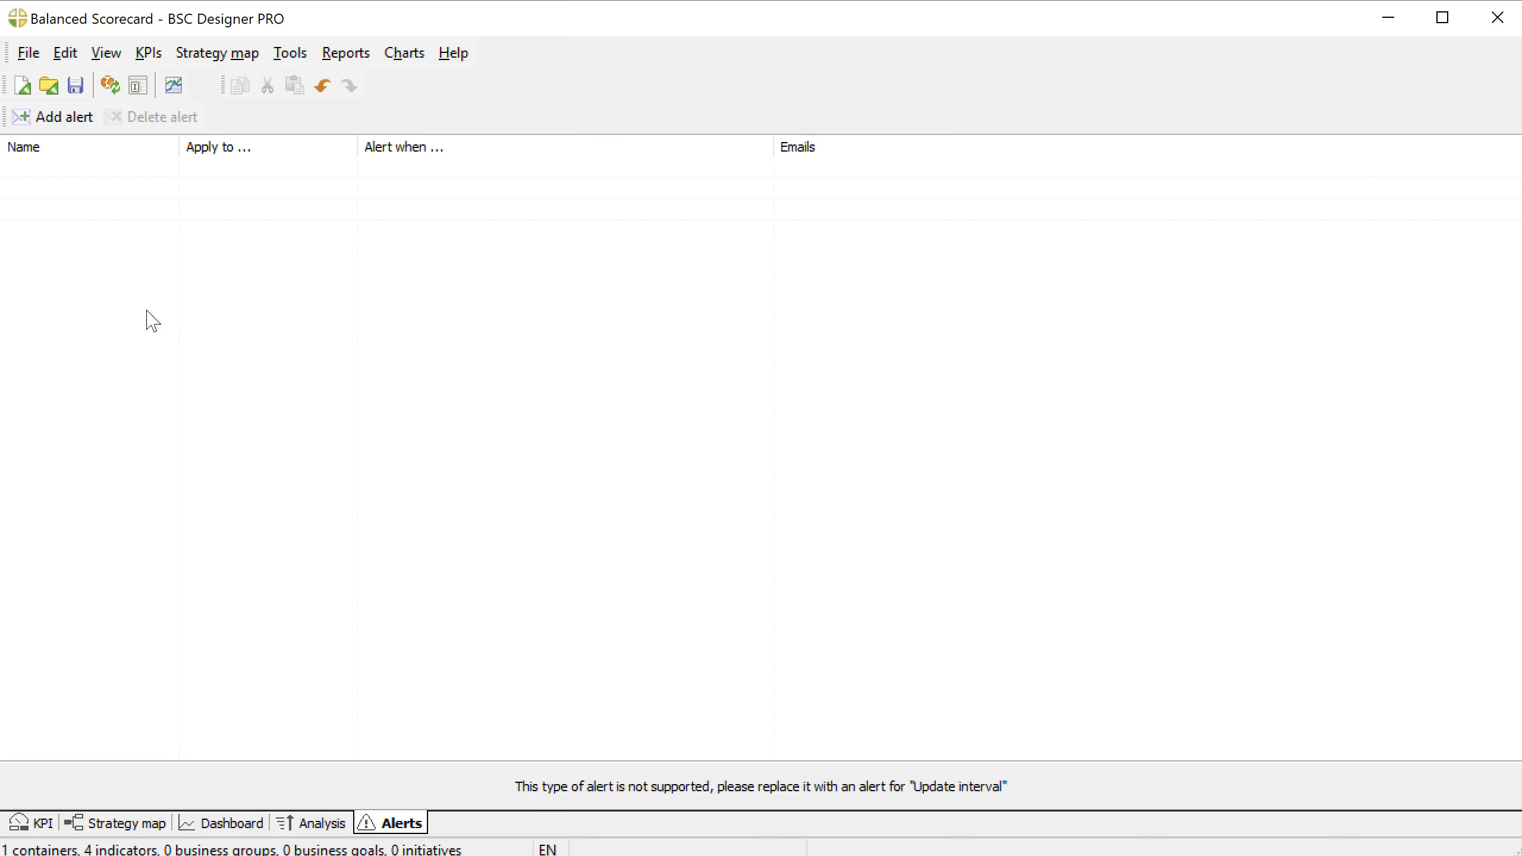
# - Add a new alert and select its name for editing in the general settings
pyautogui.click(70, 122)
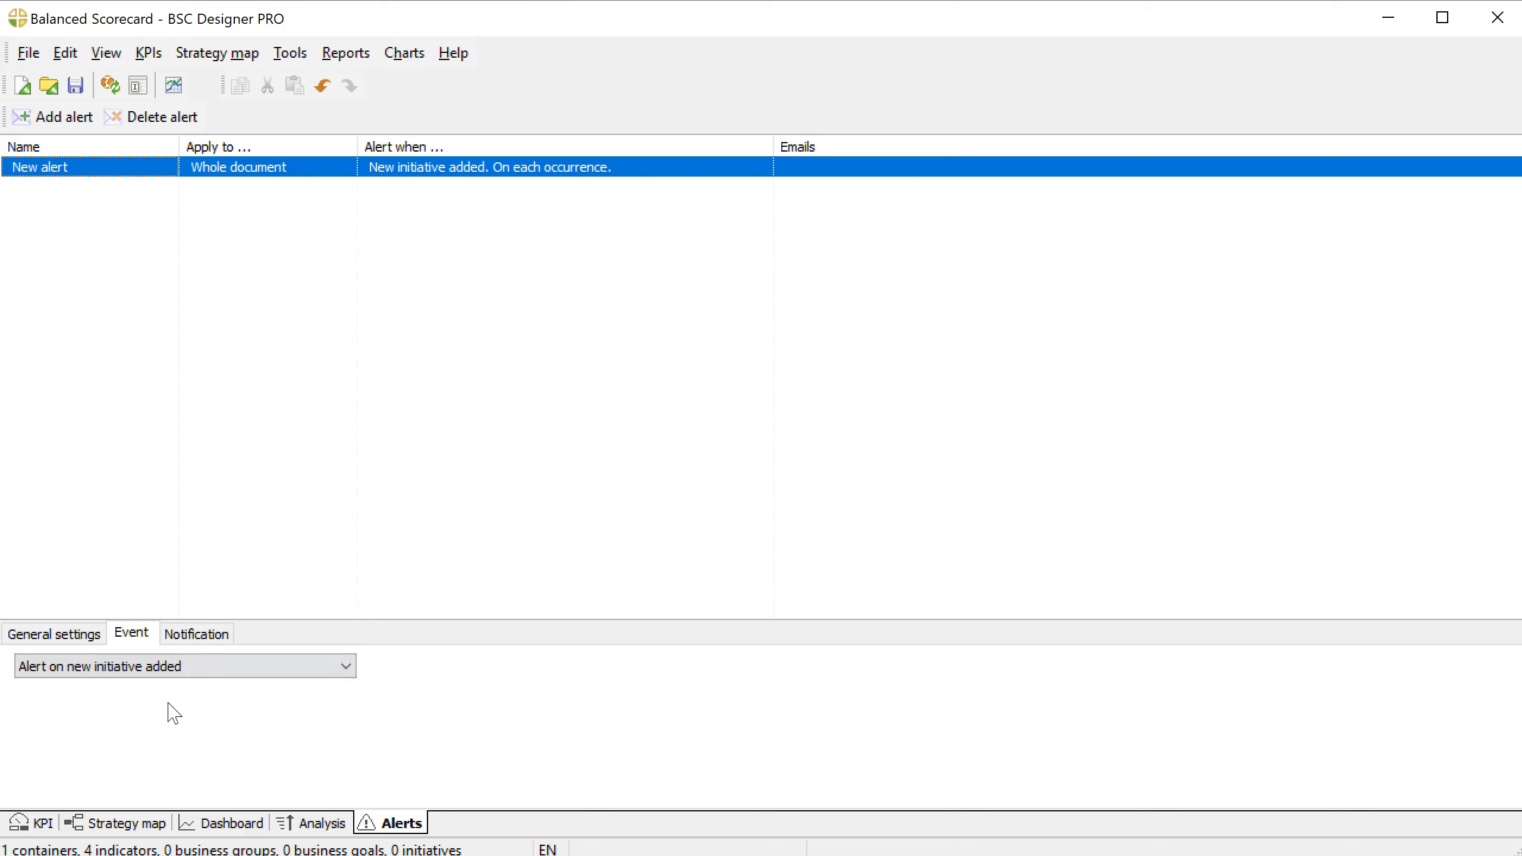
pyautogui.click(82, 637)
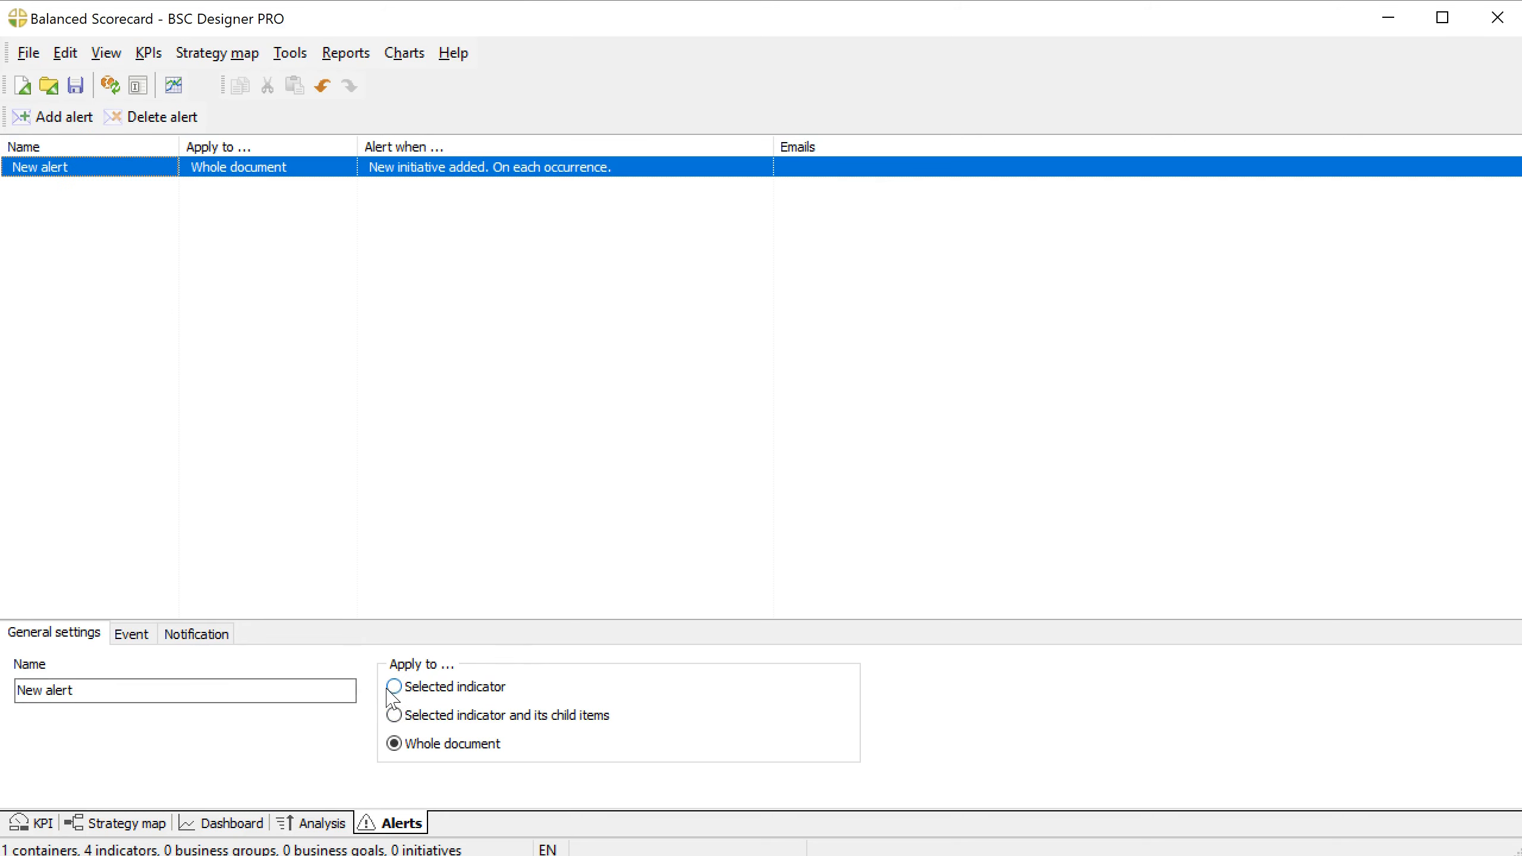
pyautogui.click(90, 690)
pyautogui.moveTo(90, 690); pyautogui.dragTo(16, 696)
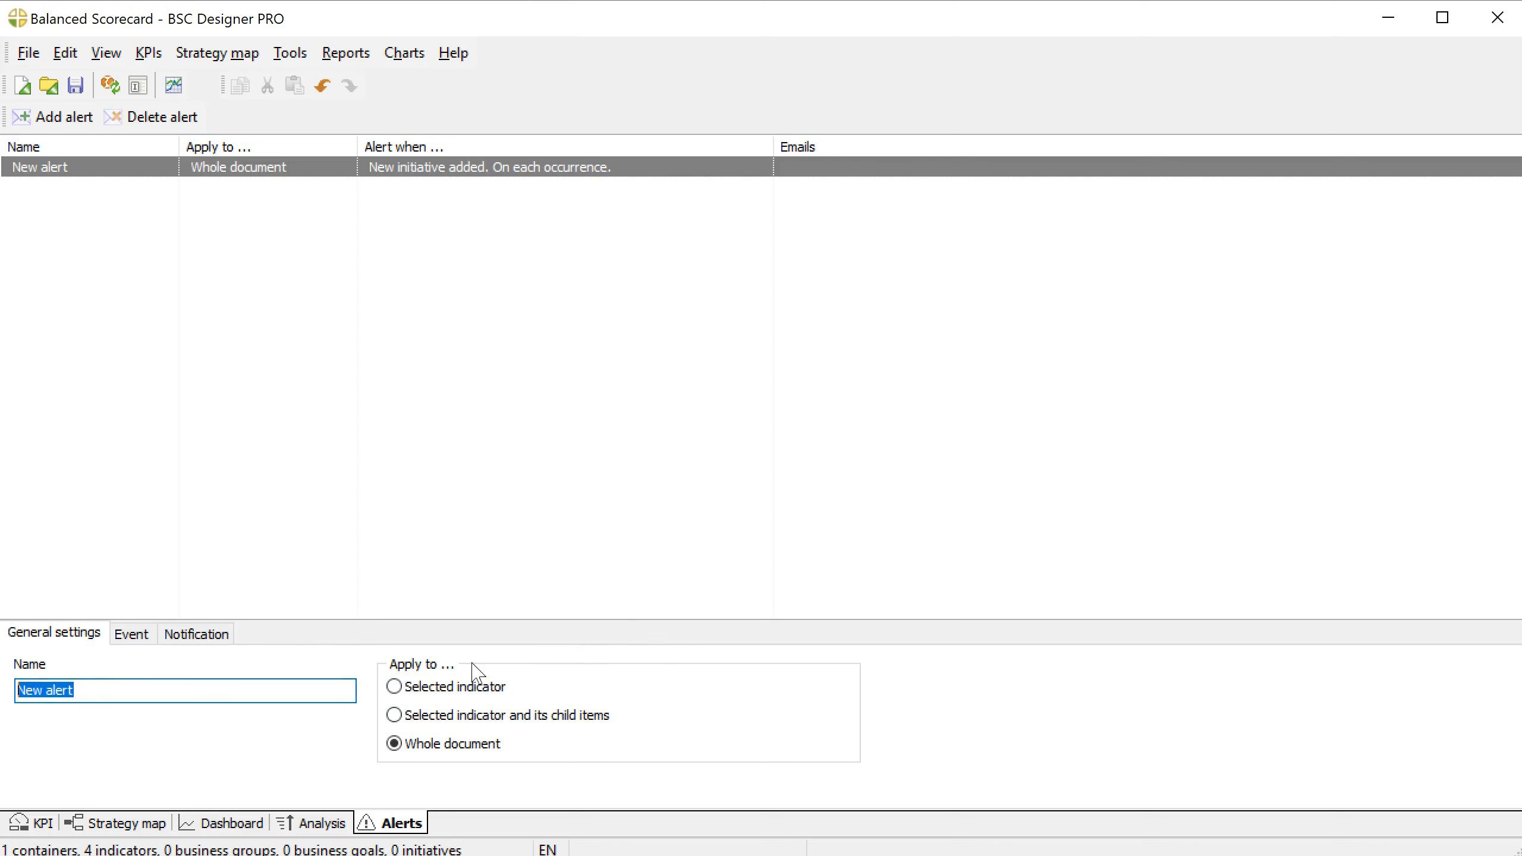
# - Set the alert's event to "Alert on the change of KPIs' value"
pyautogui.click(125, 637)
pyautogui.click(100, 668)
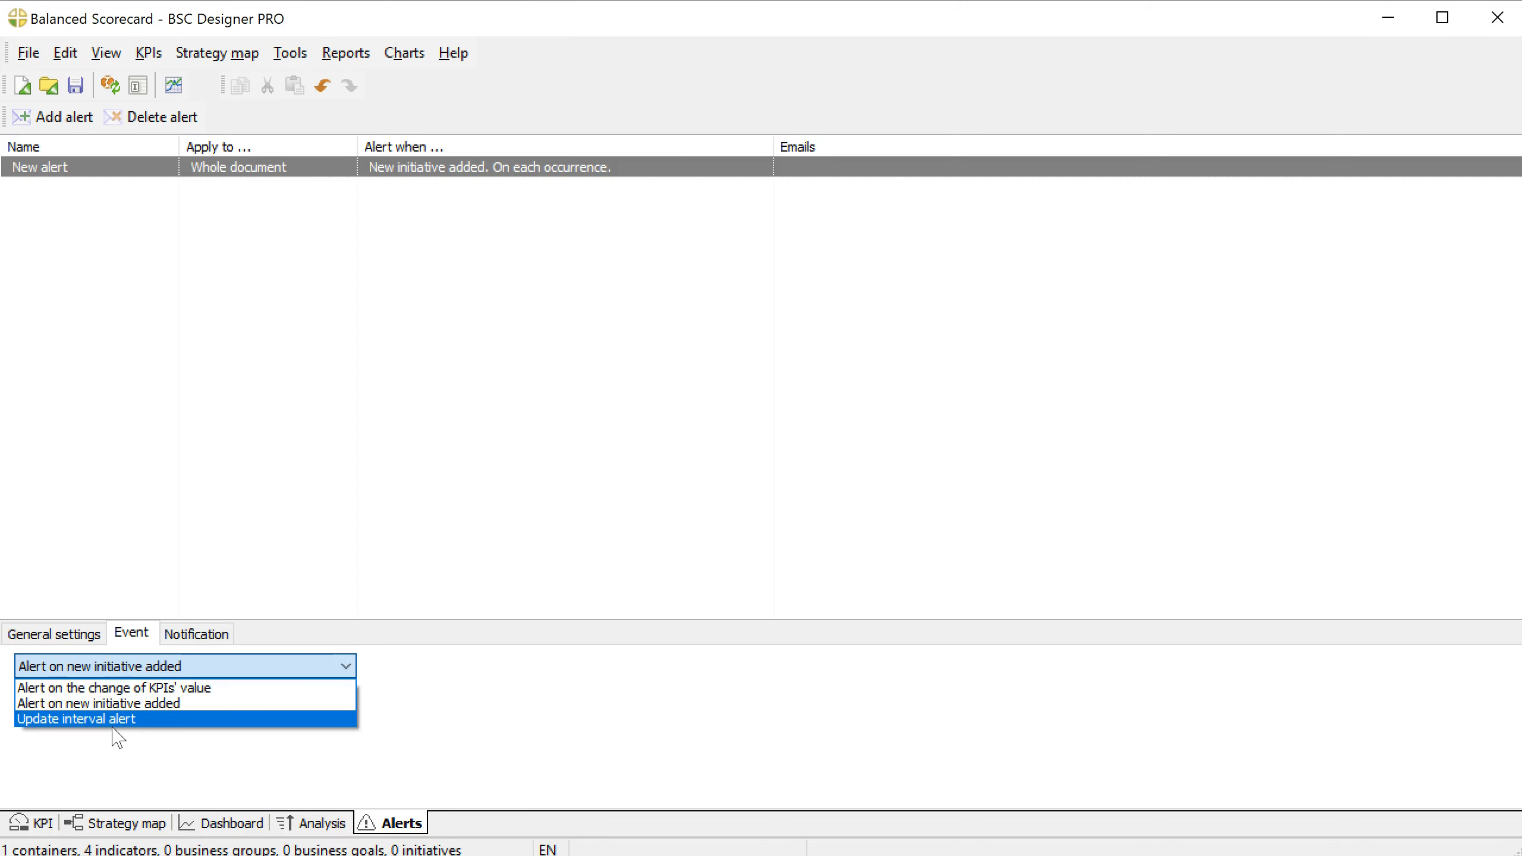
pyautogui.click(115, 689)
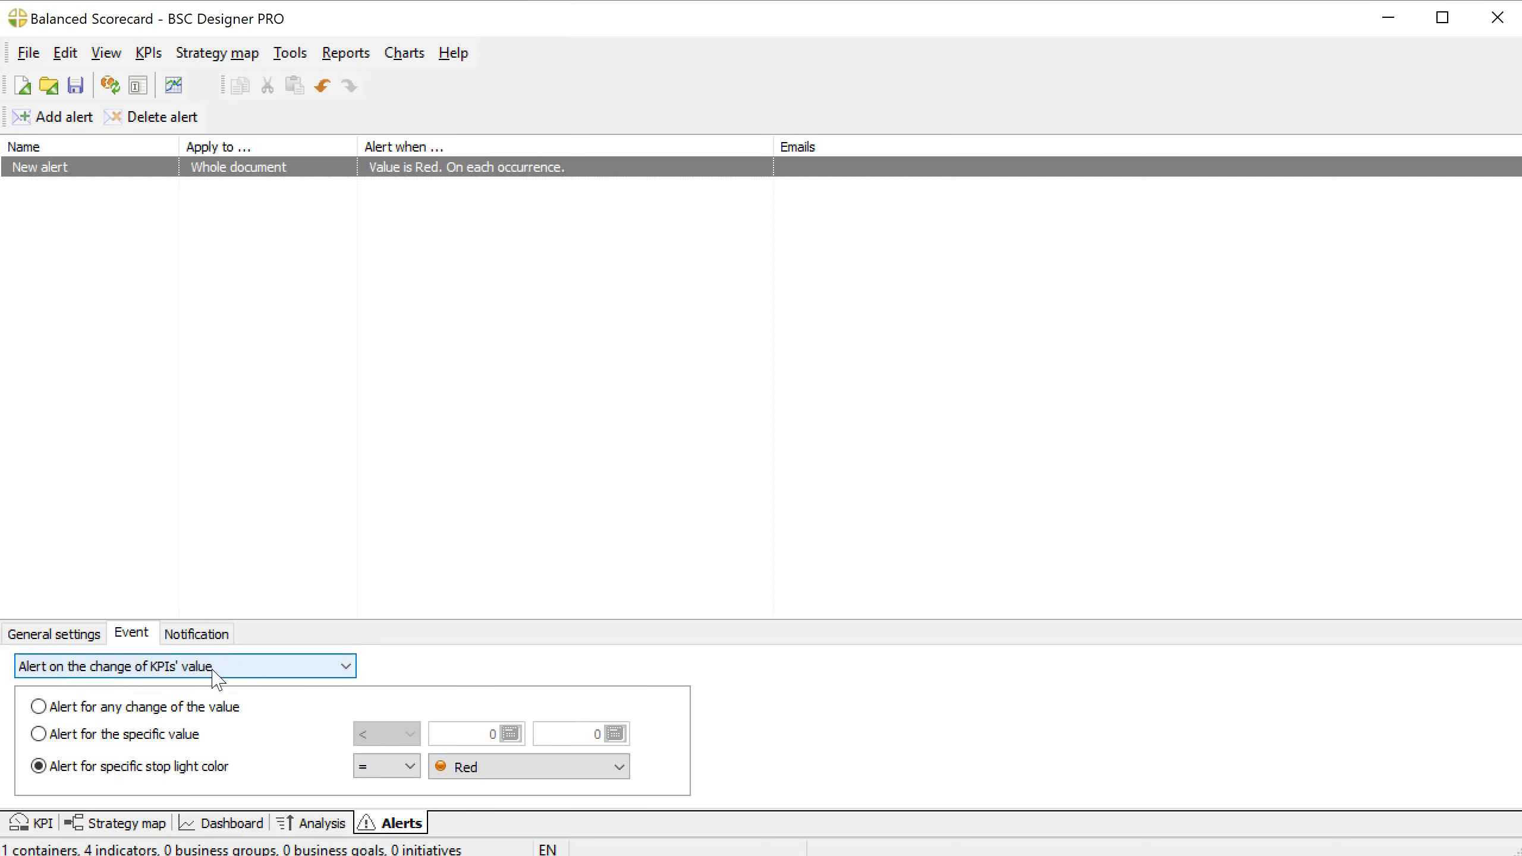
# - Try the alert conditions for any change and for a specific value, and look through the available comparison operators
pyautogui.click(158, 711)
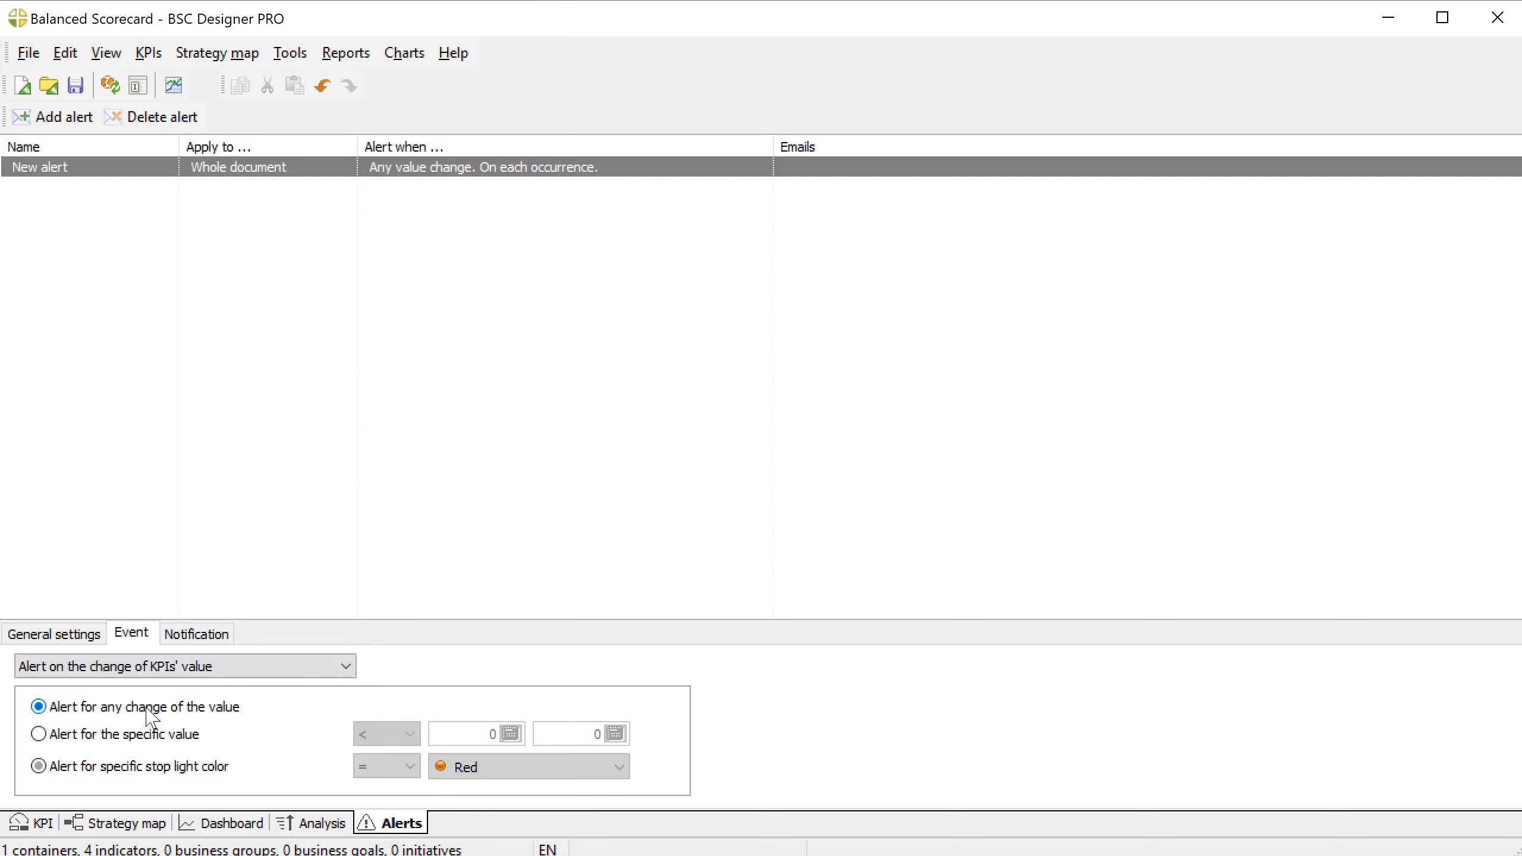
pyautogui.click(128, 743)
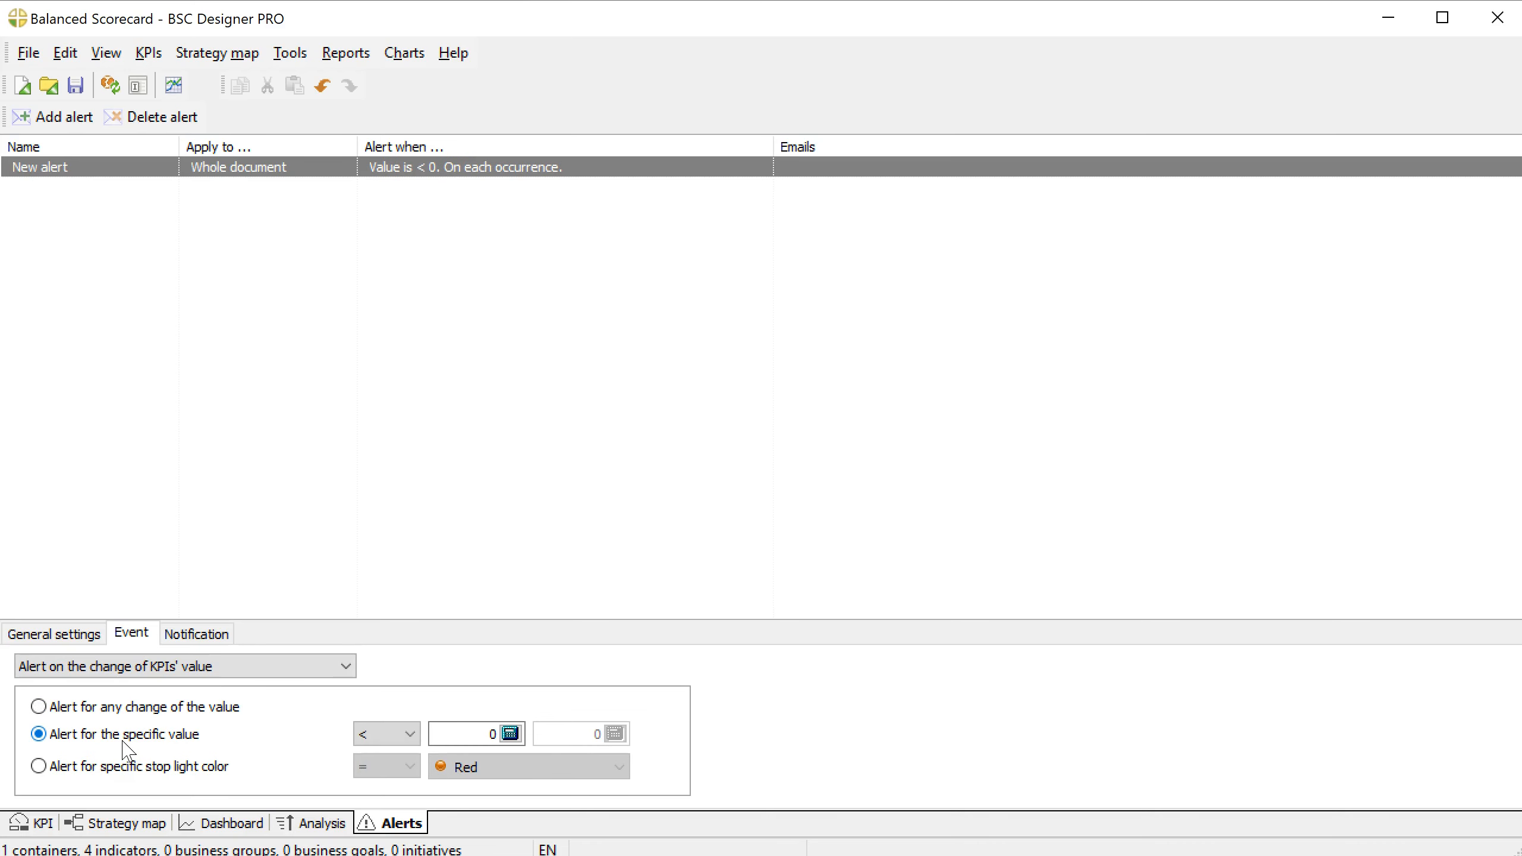
pyautogui.click(408, 733)
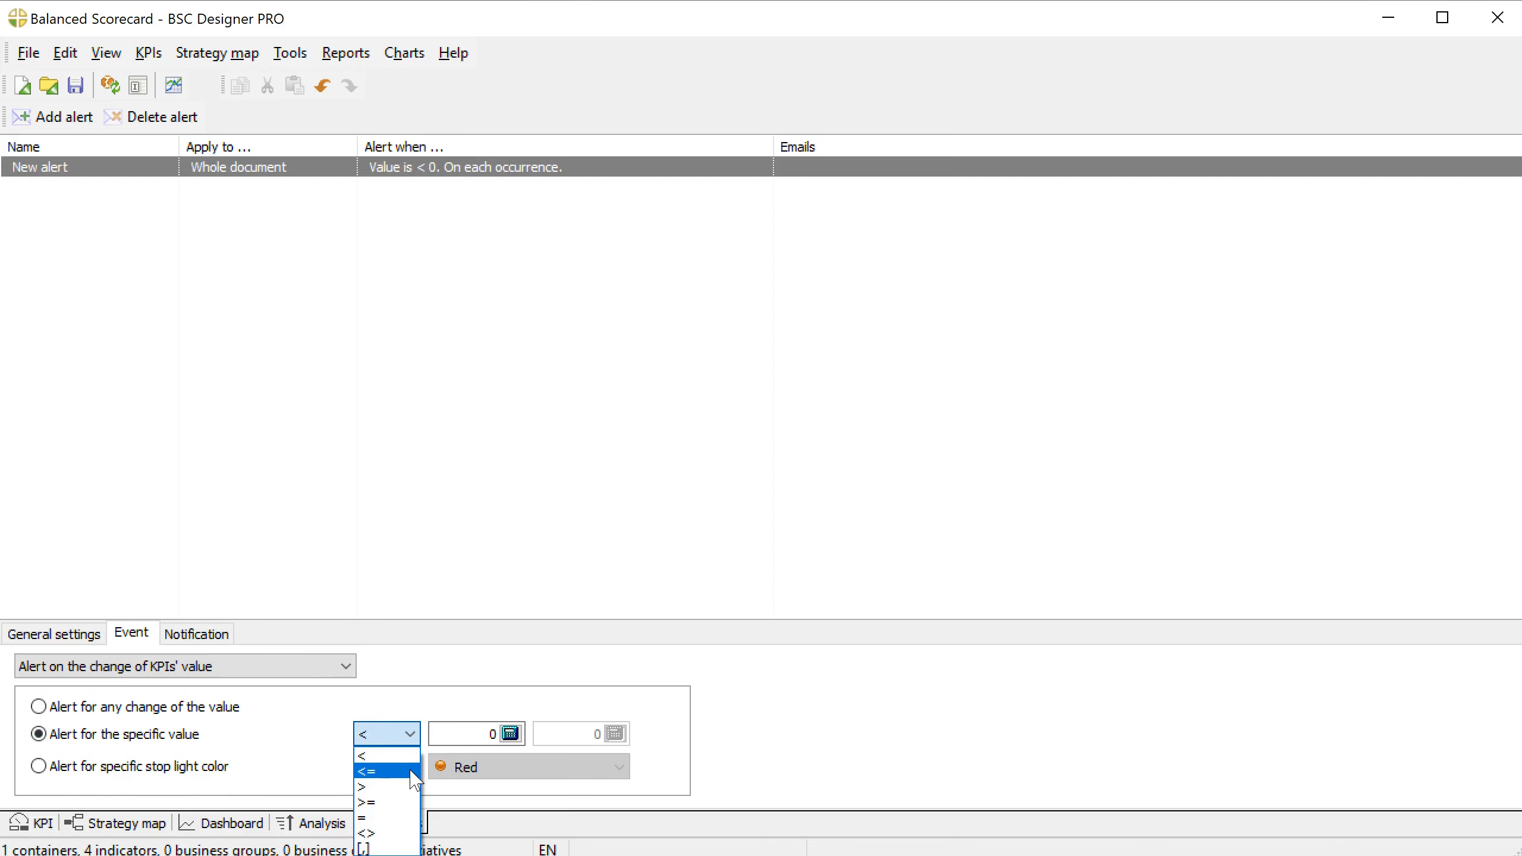
pyautogui.click(312, 751)
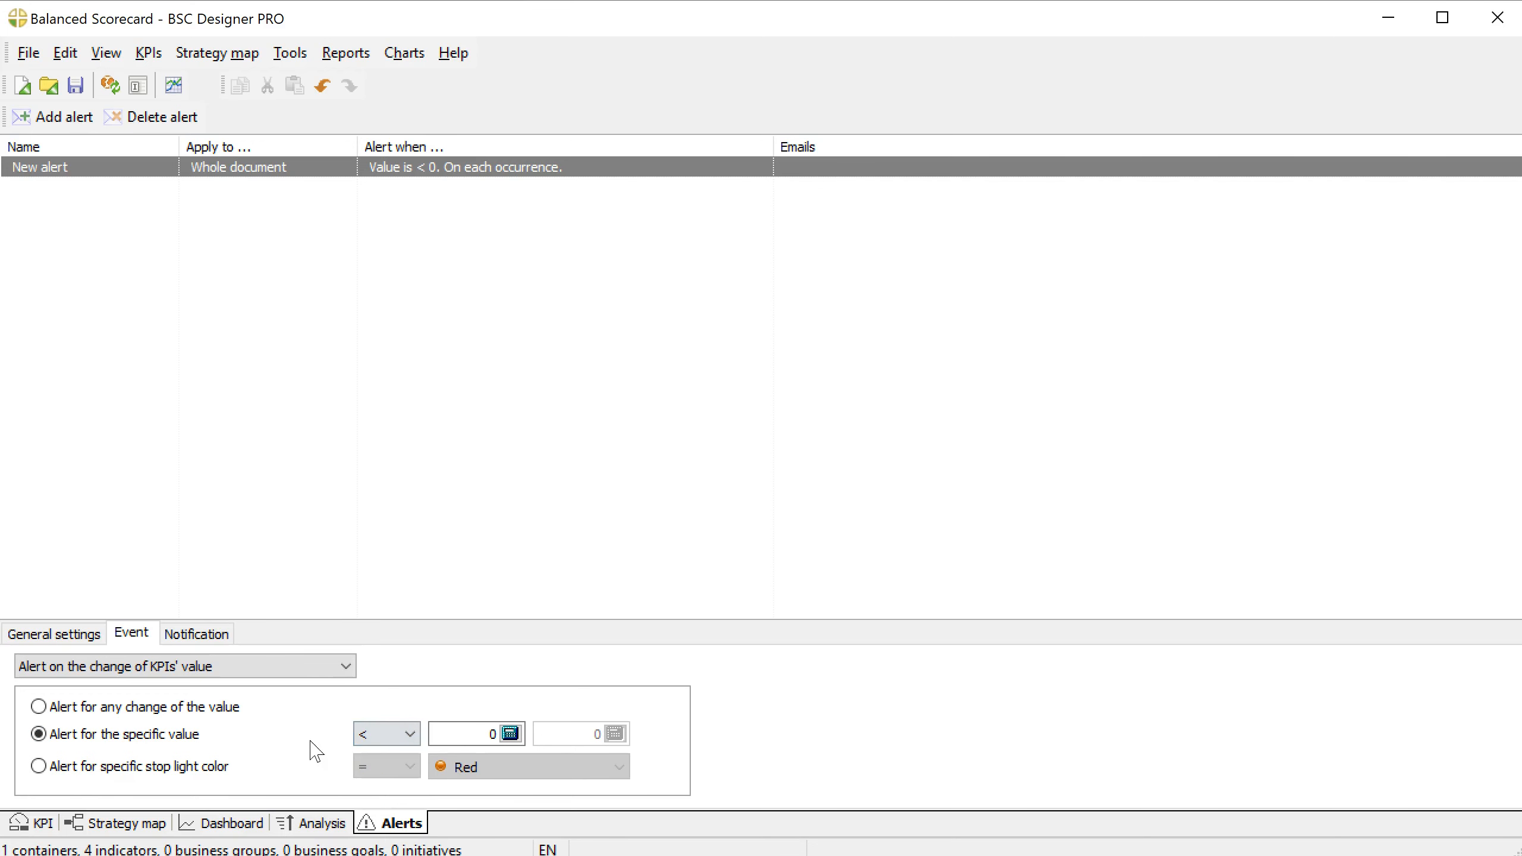
pyautogui.click(390, 734)
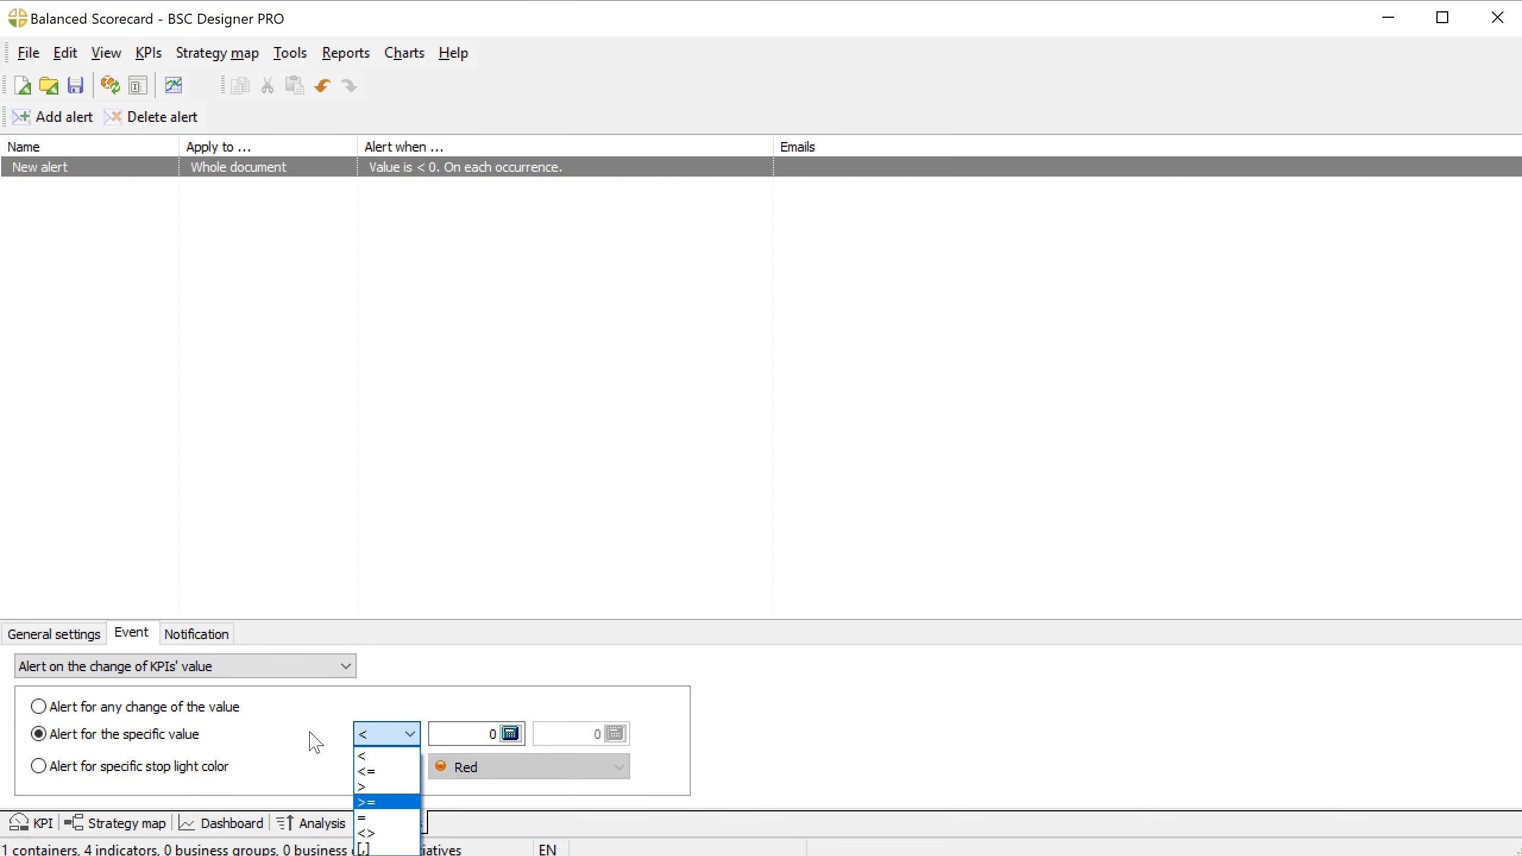
pyautogui.click(271, 730)
# - Make the alert trigger for a specific stop light color, with the condition >= Green
pyautogui.click(166, 768)
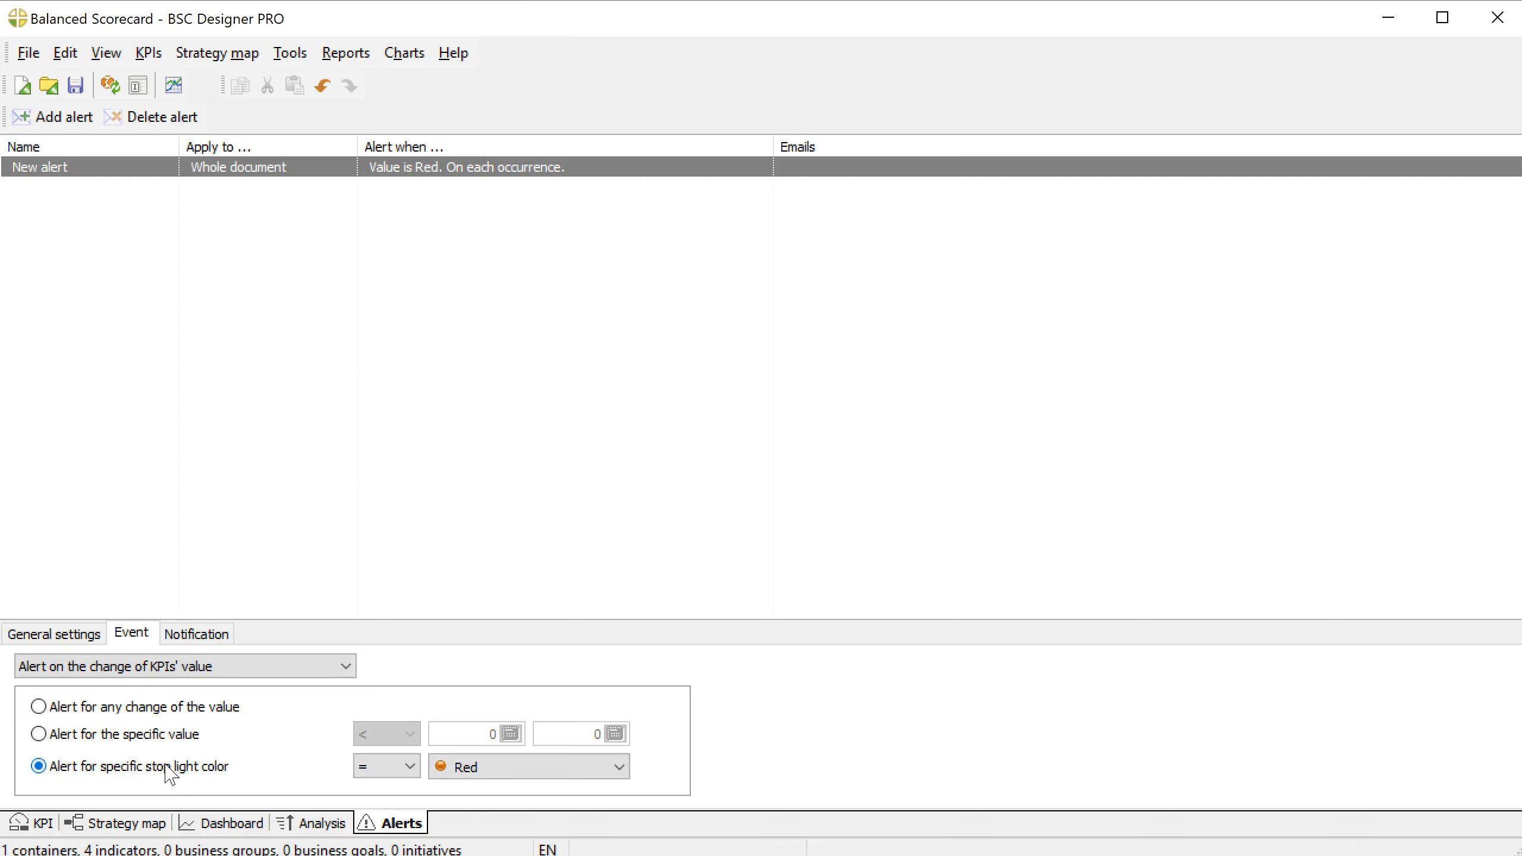
pyautogui.click(414, 769)
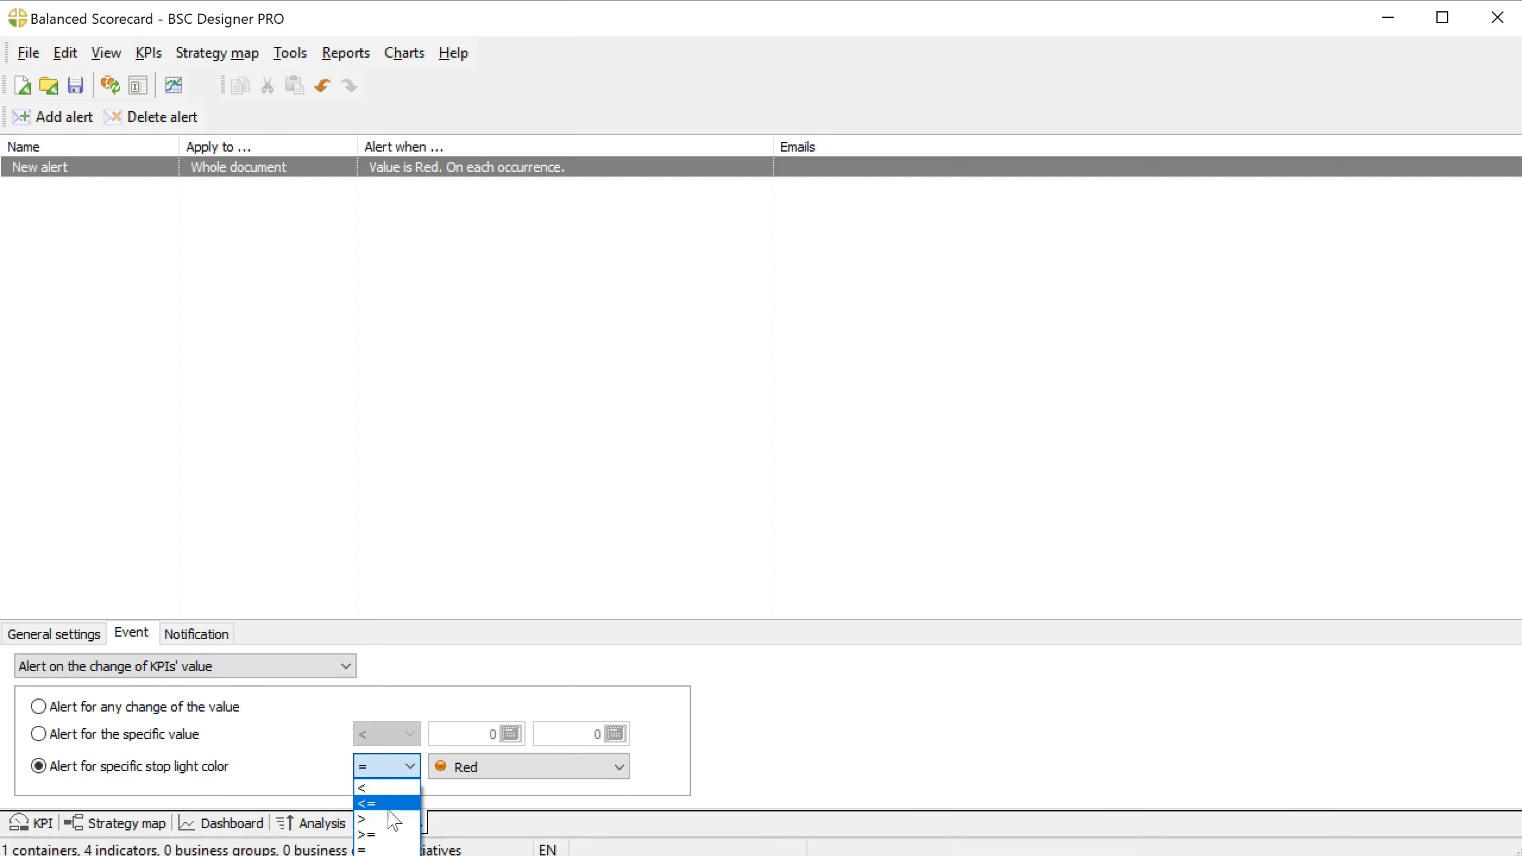
pyautogui.click(391, 803)
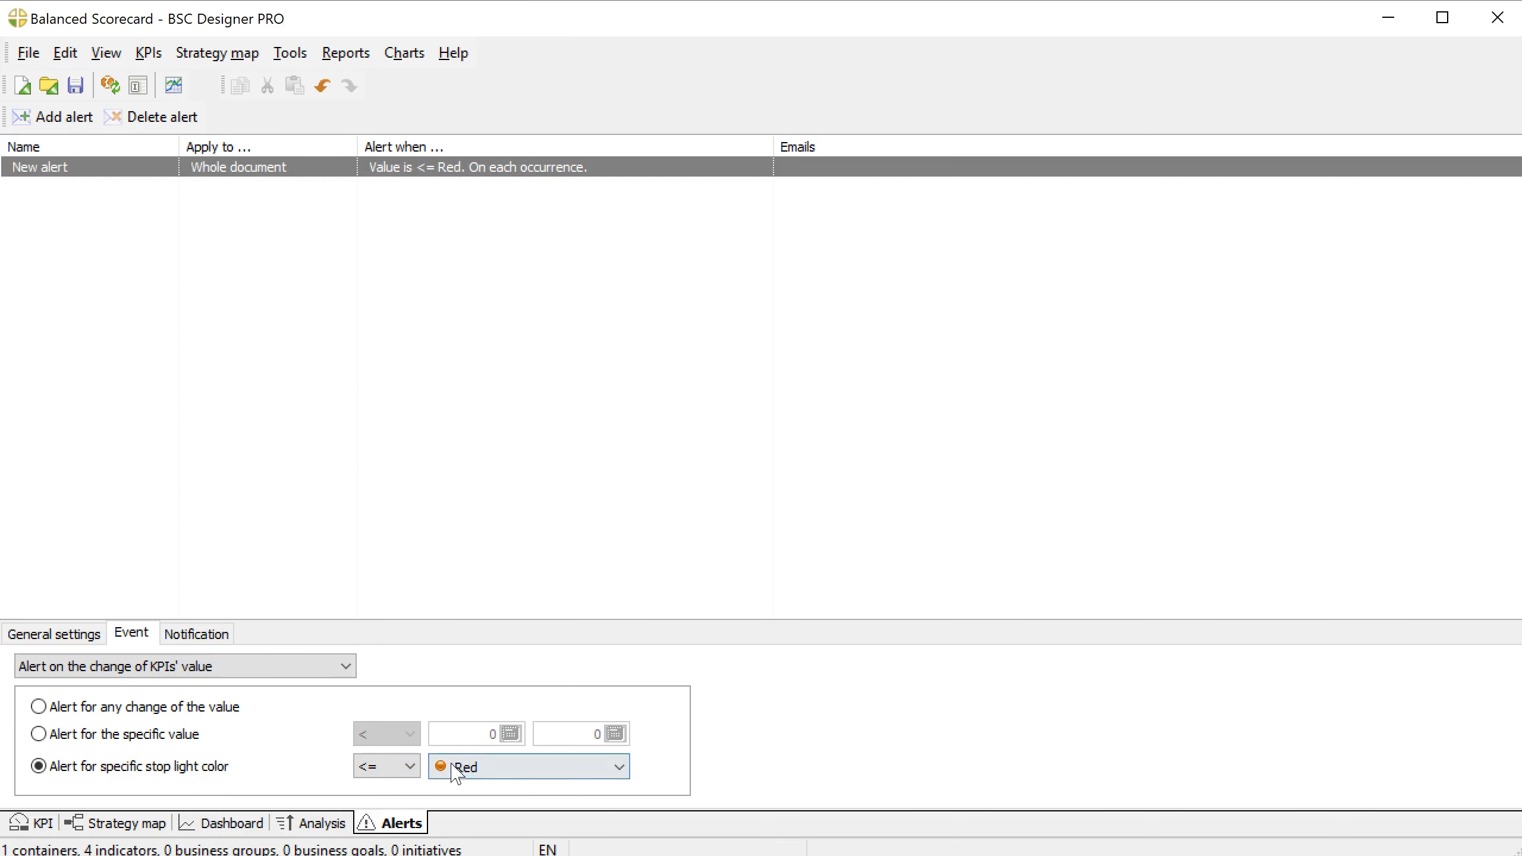
pyautogui.click(466, 772)
pyautogui.click(465, 855)
pyautogui.click(397, 768)
pyautogui.click(390, 832)
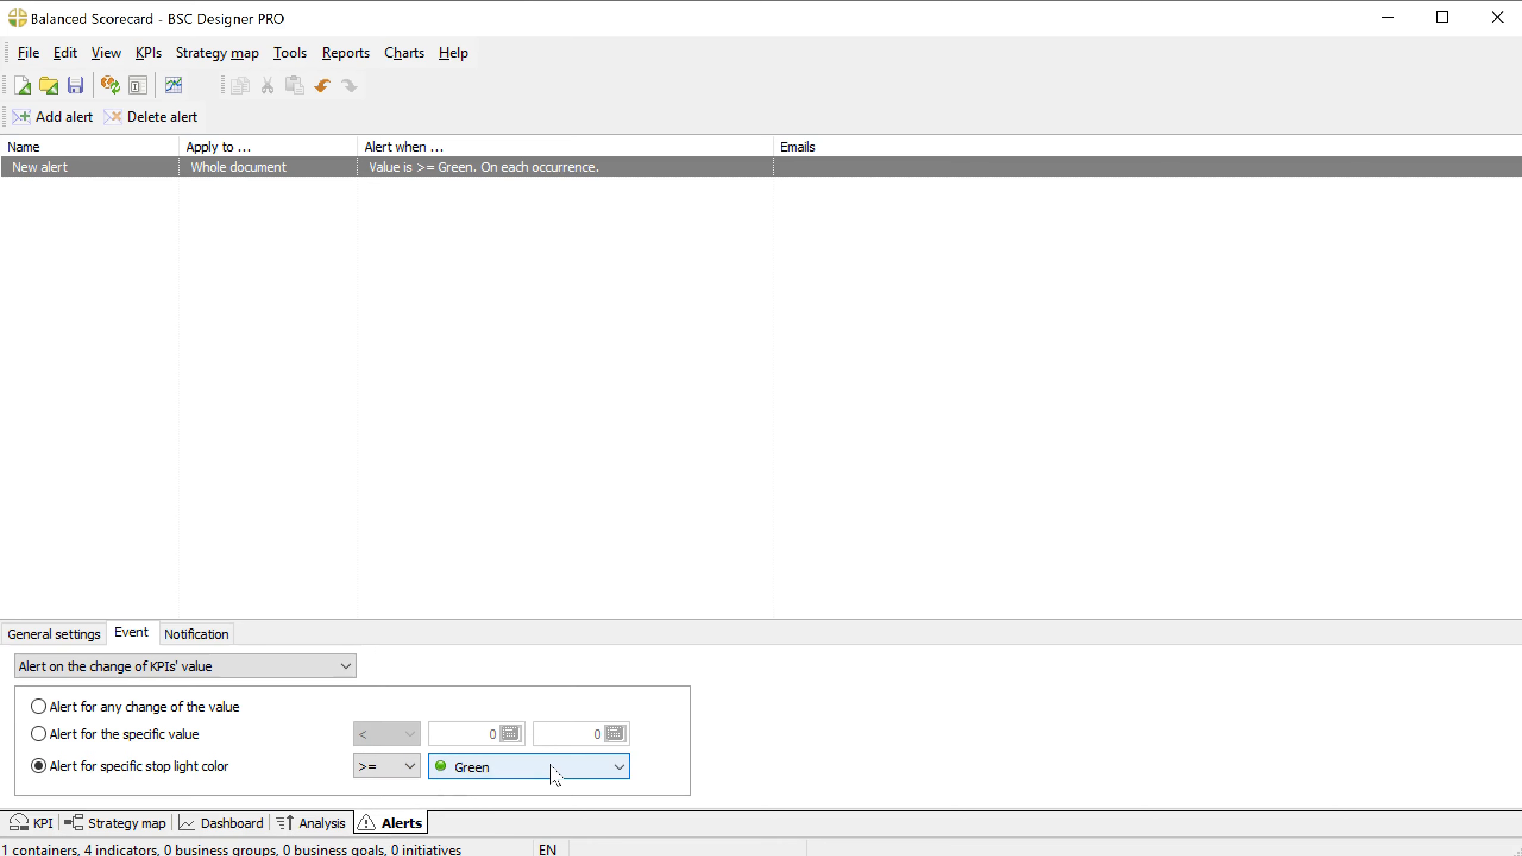
# - Examine the alert's notification settings and the Cloud/Server Service settings in the Teamwork application options, then leave the options without saving
pyautogui.click(195, 634)
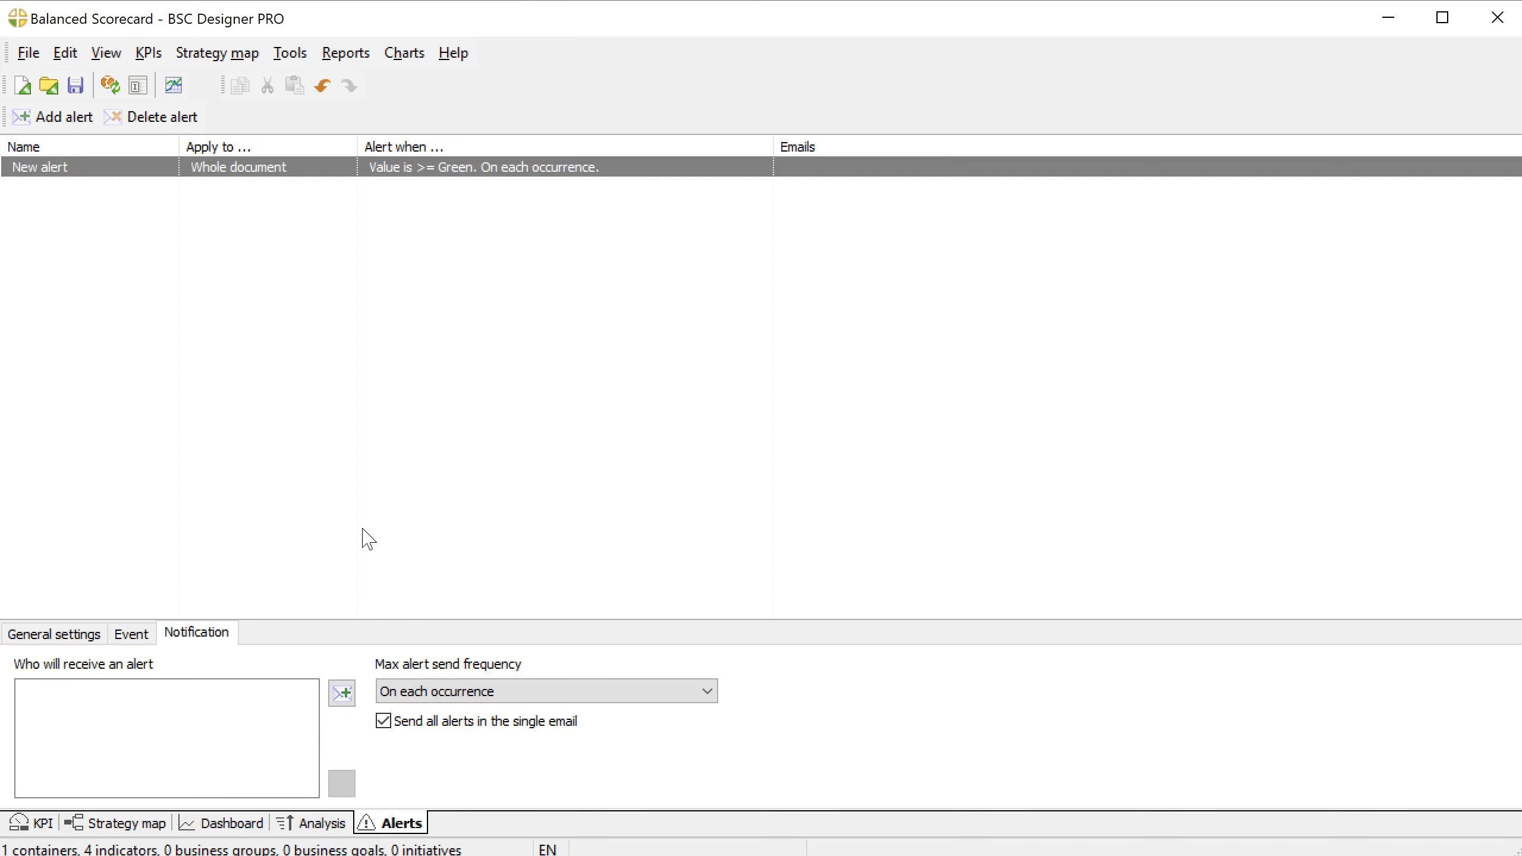
pyautogui.click(282, 58)
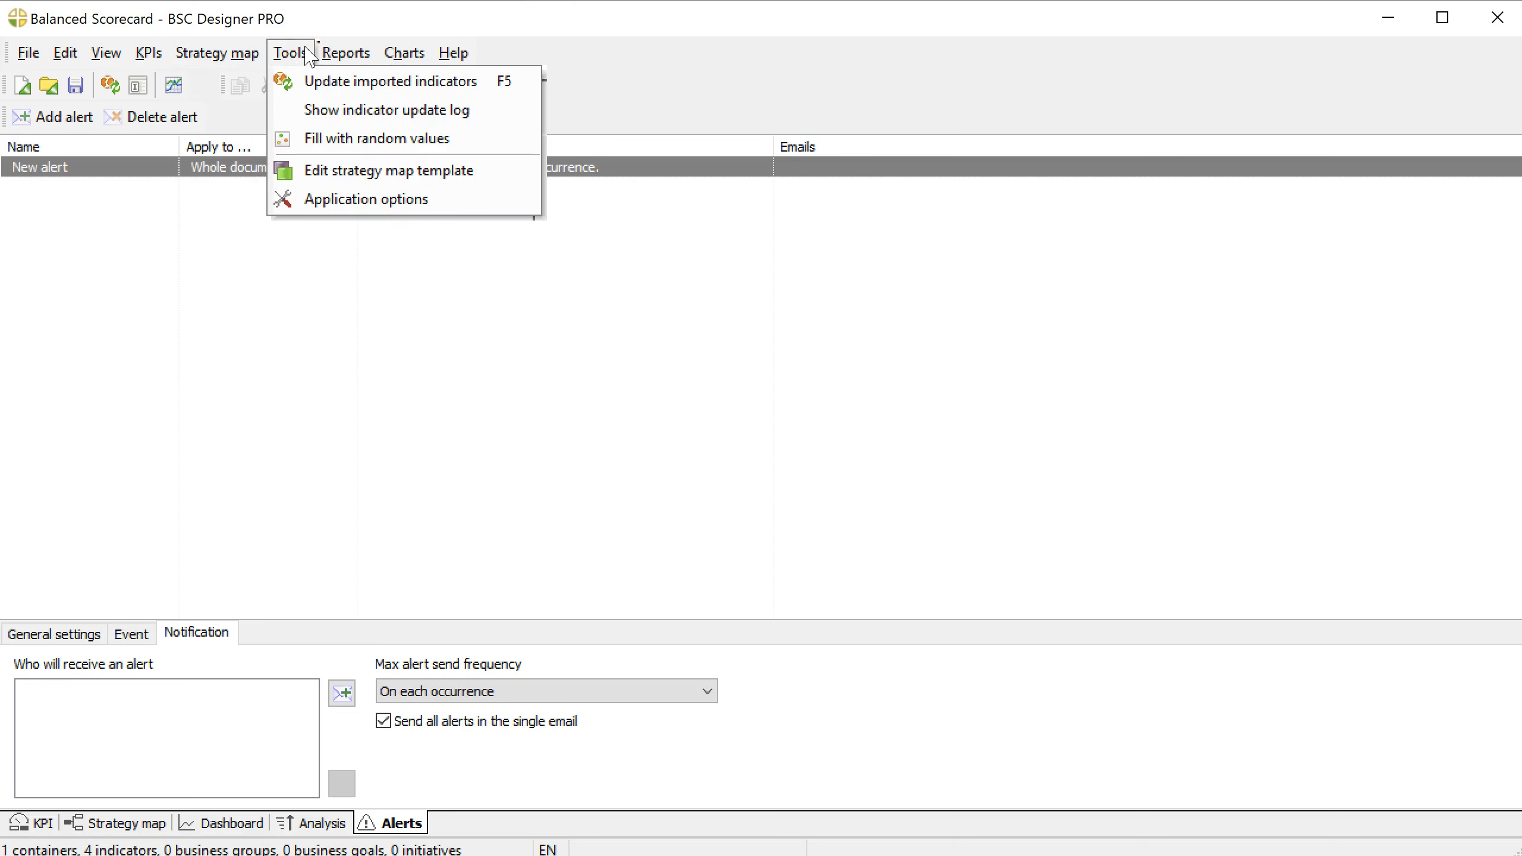
pyautogui.click(351, 200)
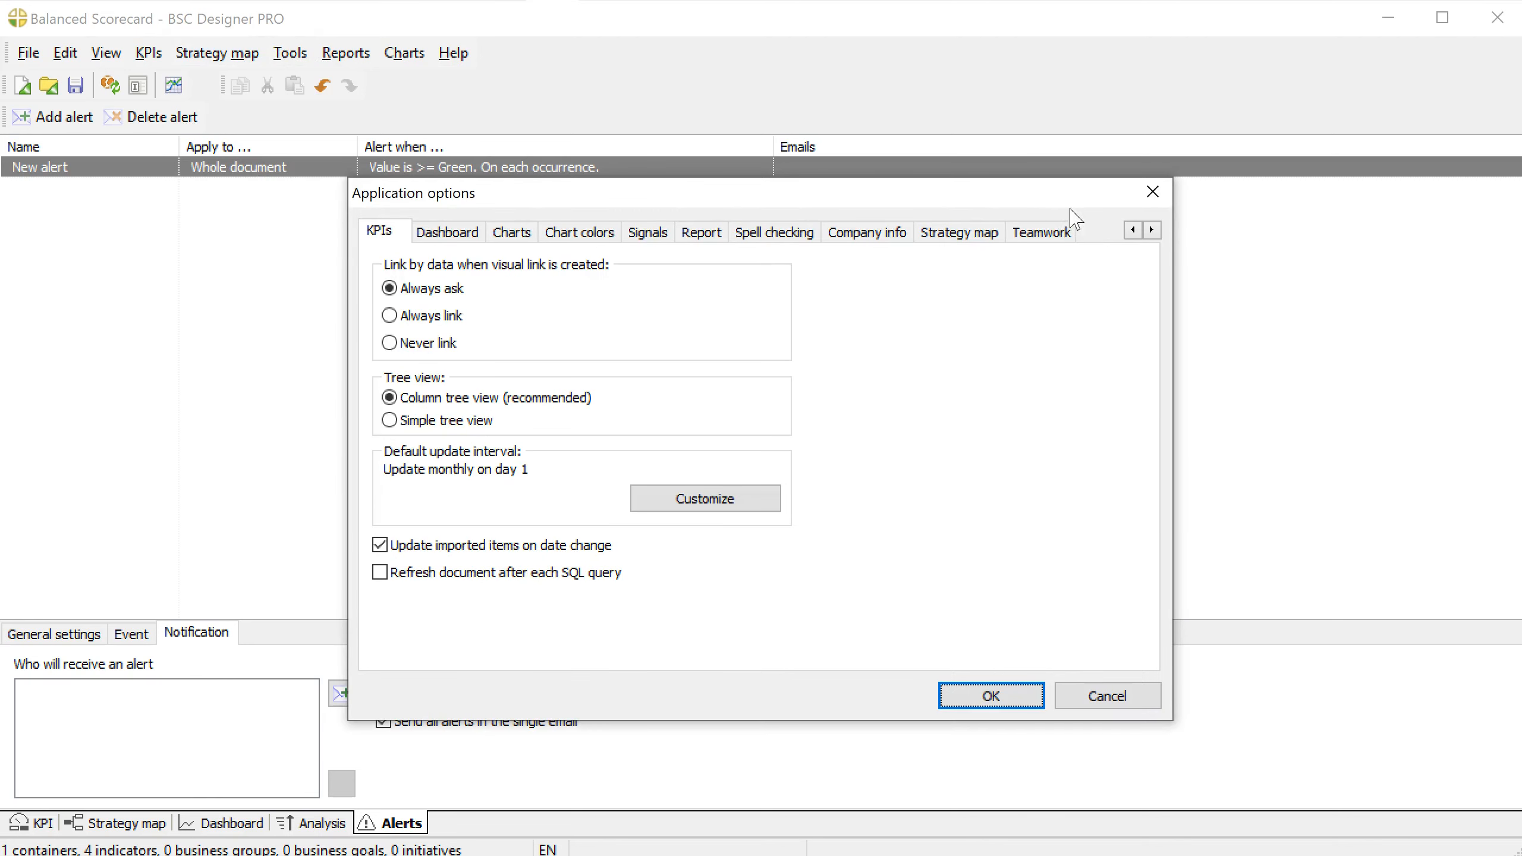
pyautogui.click(1067, 233)
pyautogui.moveTo(925, 189); pyautogui.dragTo(896, 235)
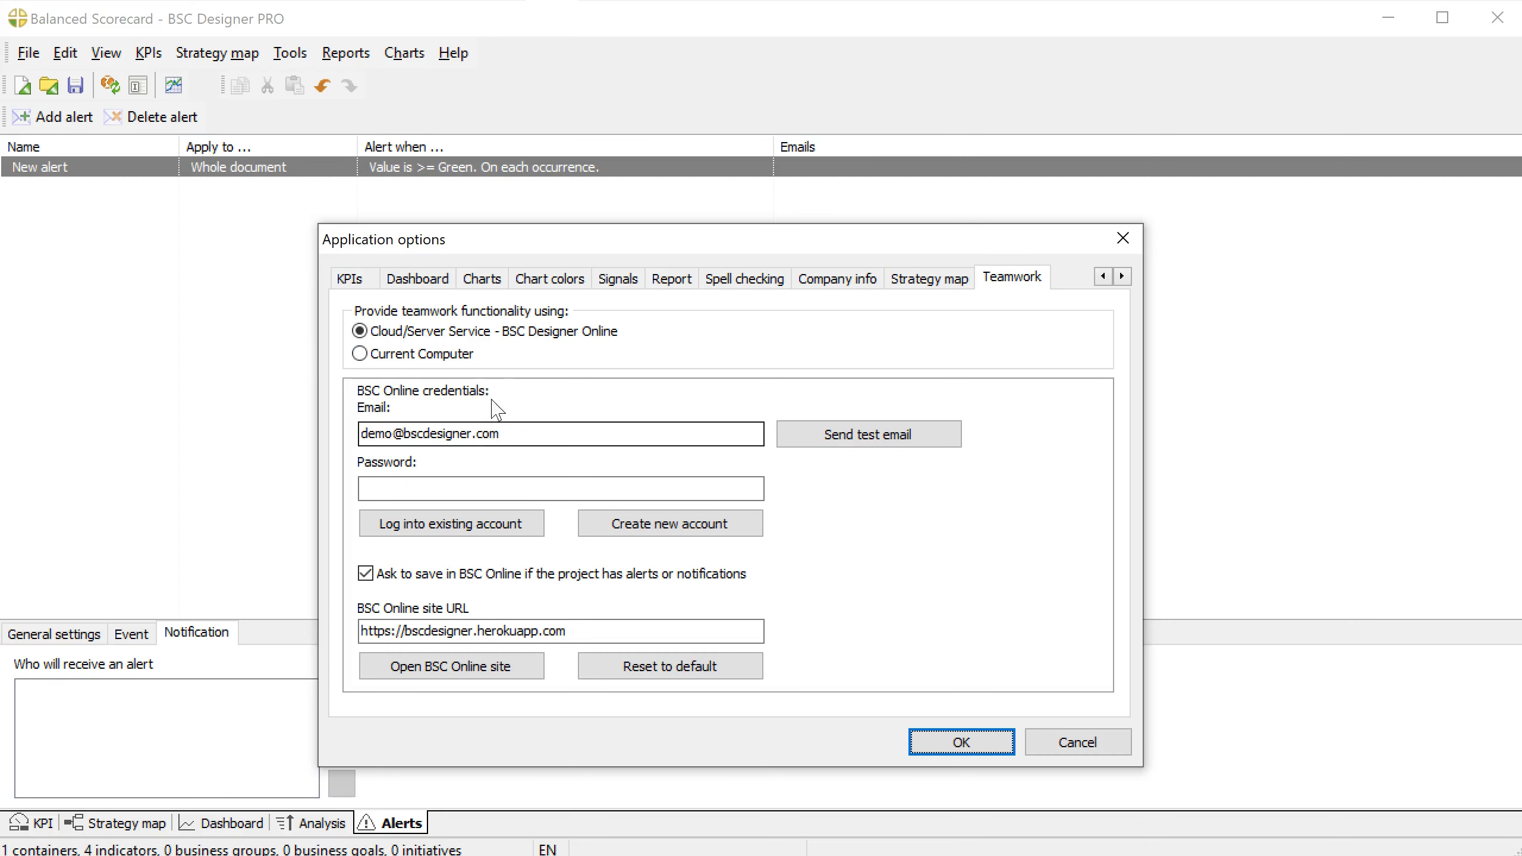
pyautogui.click(560, 339)
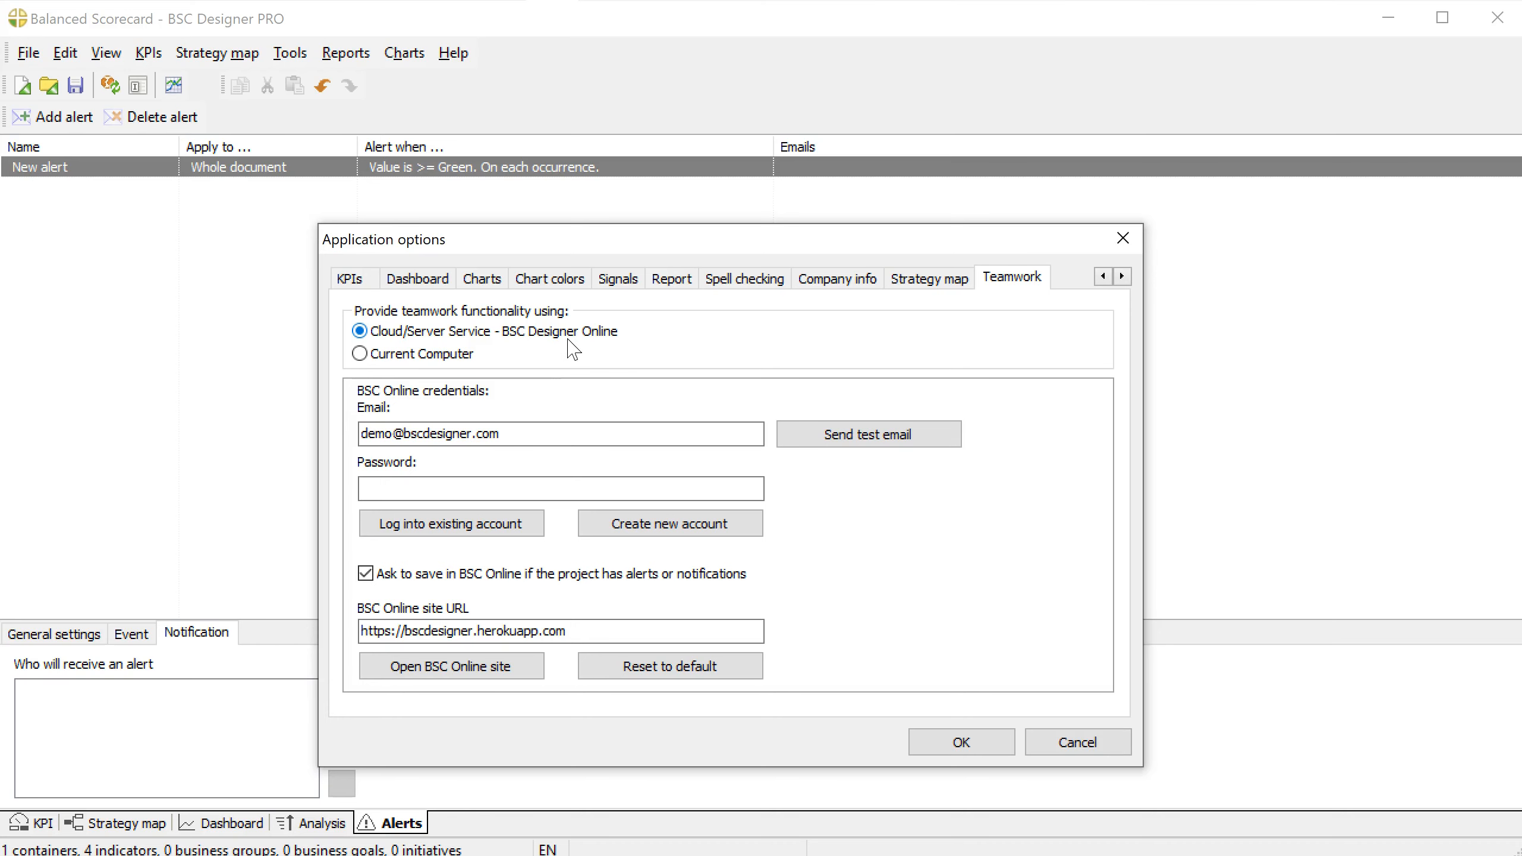
pyautogui.click(1056, 753)
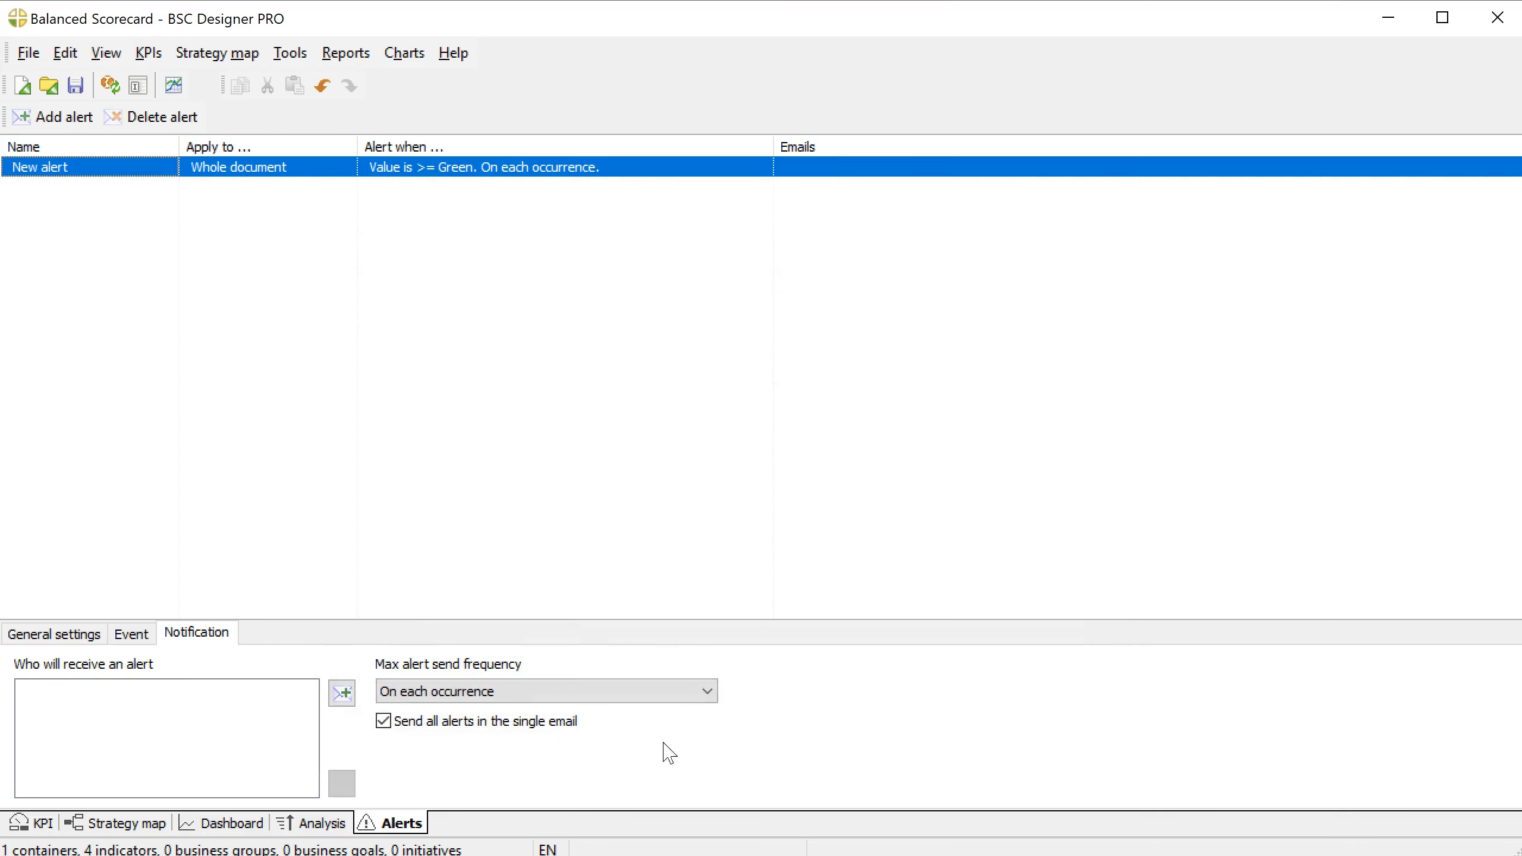
pyautogui.click(290, 52)
pyautogui.click(335, 199)
pyautogui.click(986, 278)
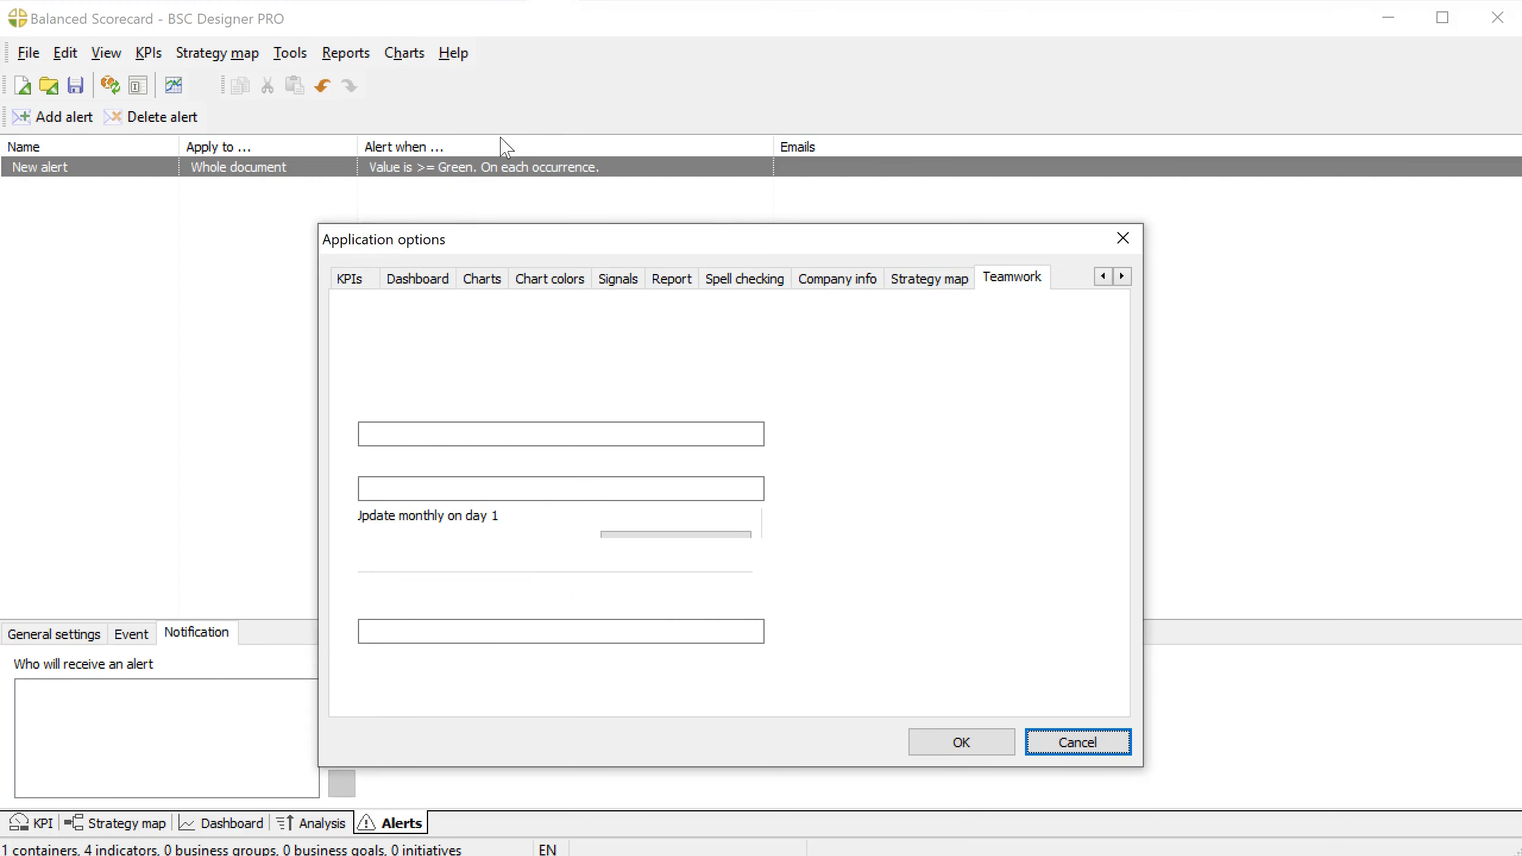
pyautogui.click(1072, 743)
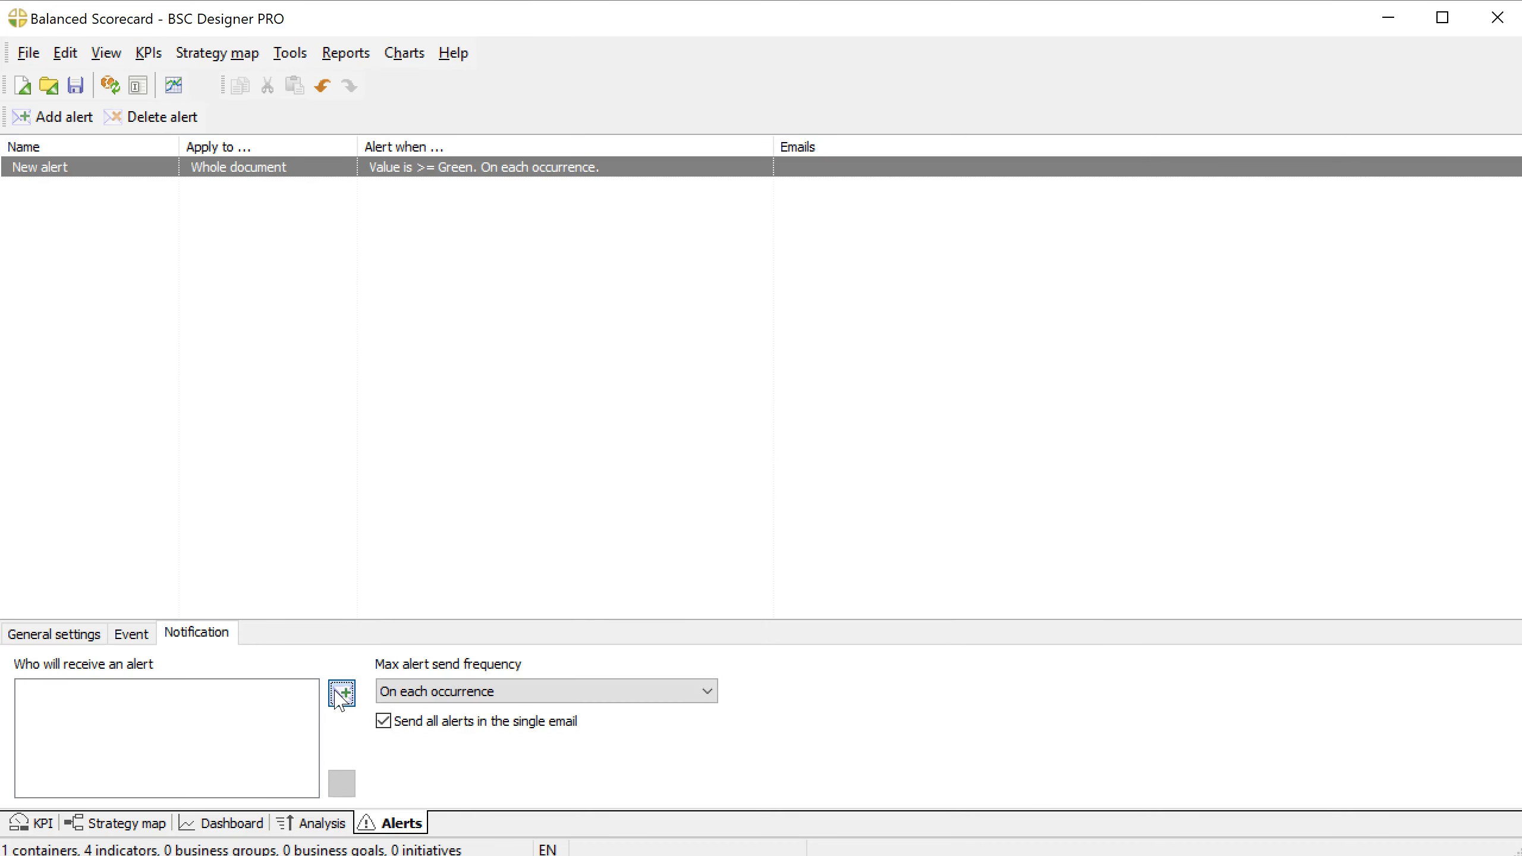
# - Try choosing a demo account as the alert's recipient, then clear it and cancel the user selection
pyautogui.click(340, 696)
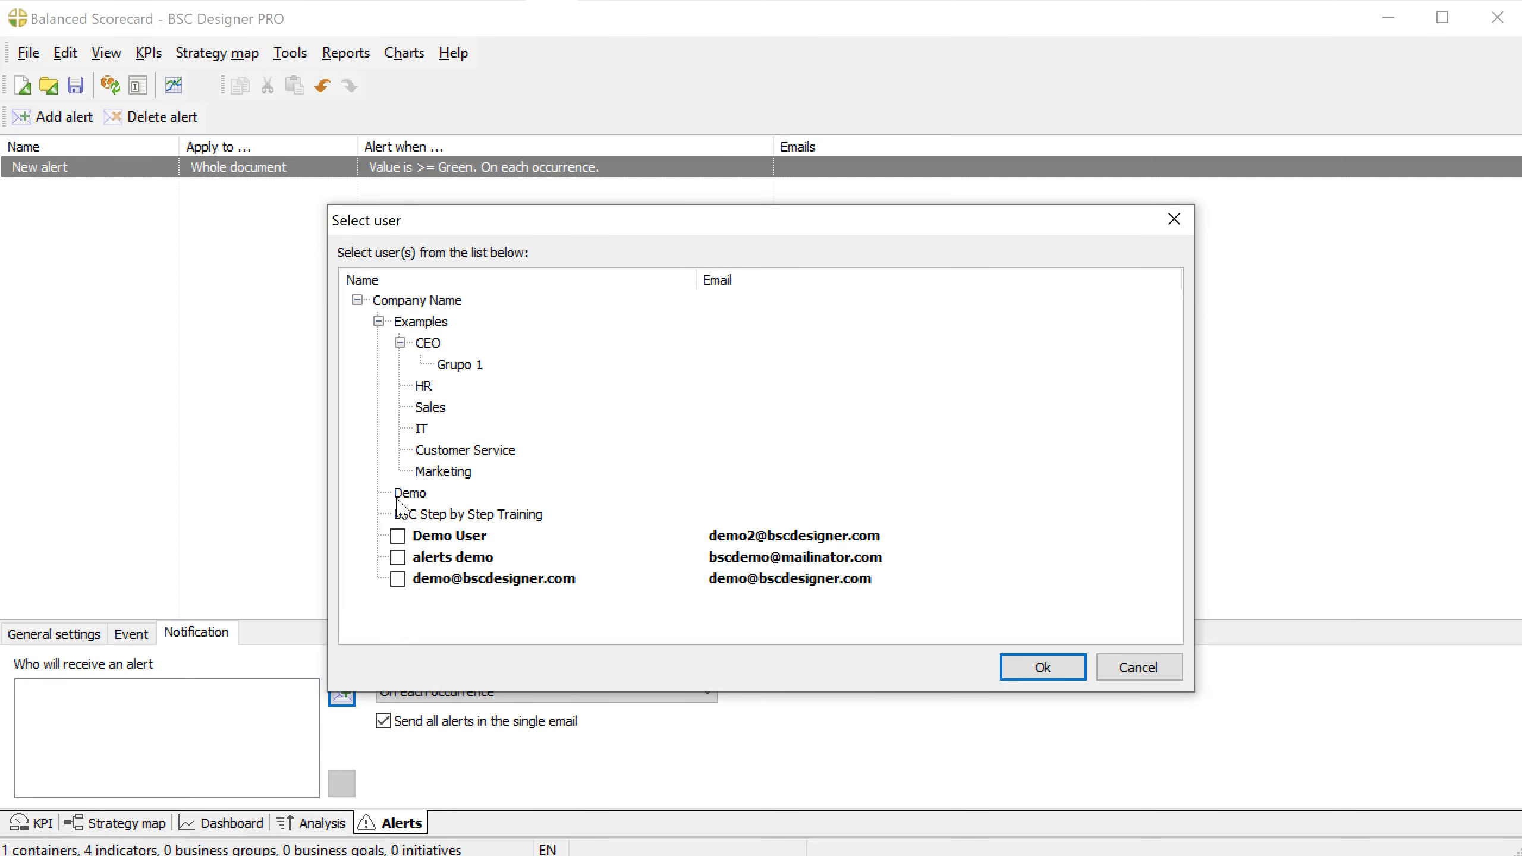
pyautogui.click(397, 579)
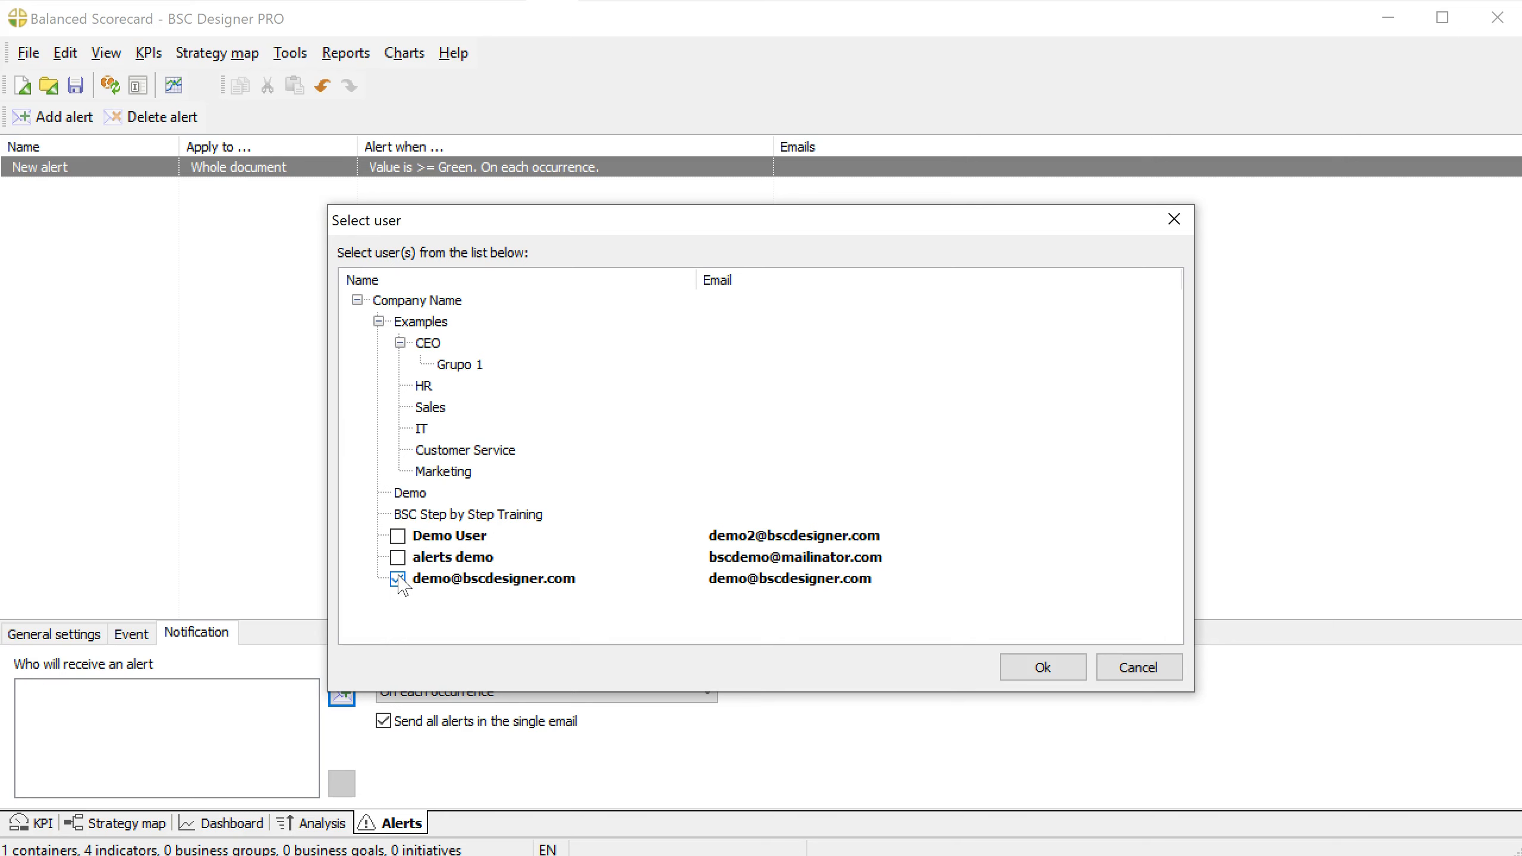
pyautogui.click(401, 581)
pyautogui.click(1134, 668)
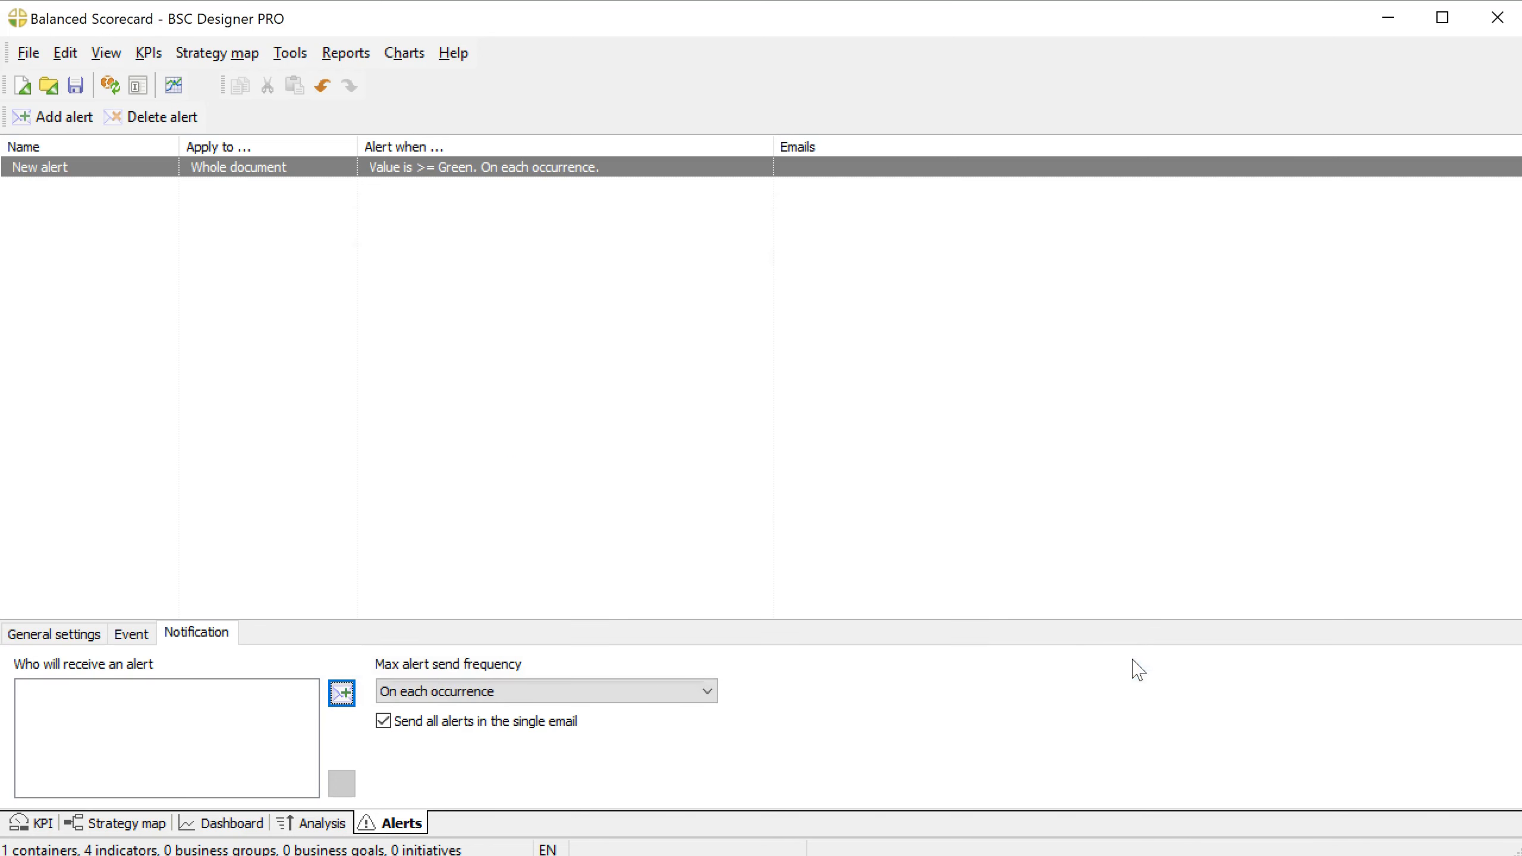
# - Examine the email settings and team emails for the Current Computer option in the Teamwork application options, then cancel
pyautogui.click(290, 52)
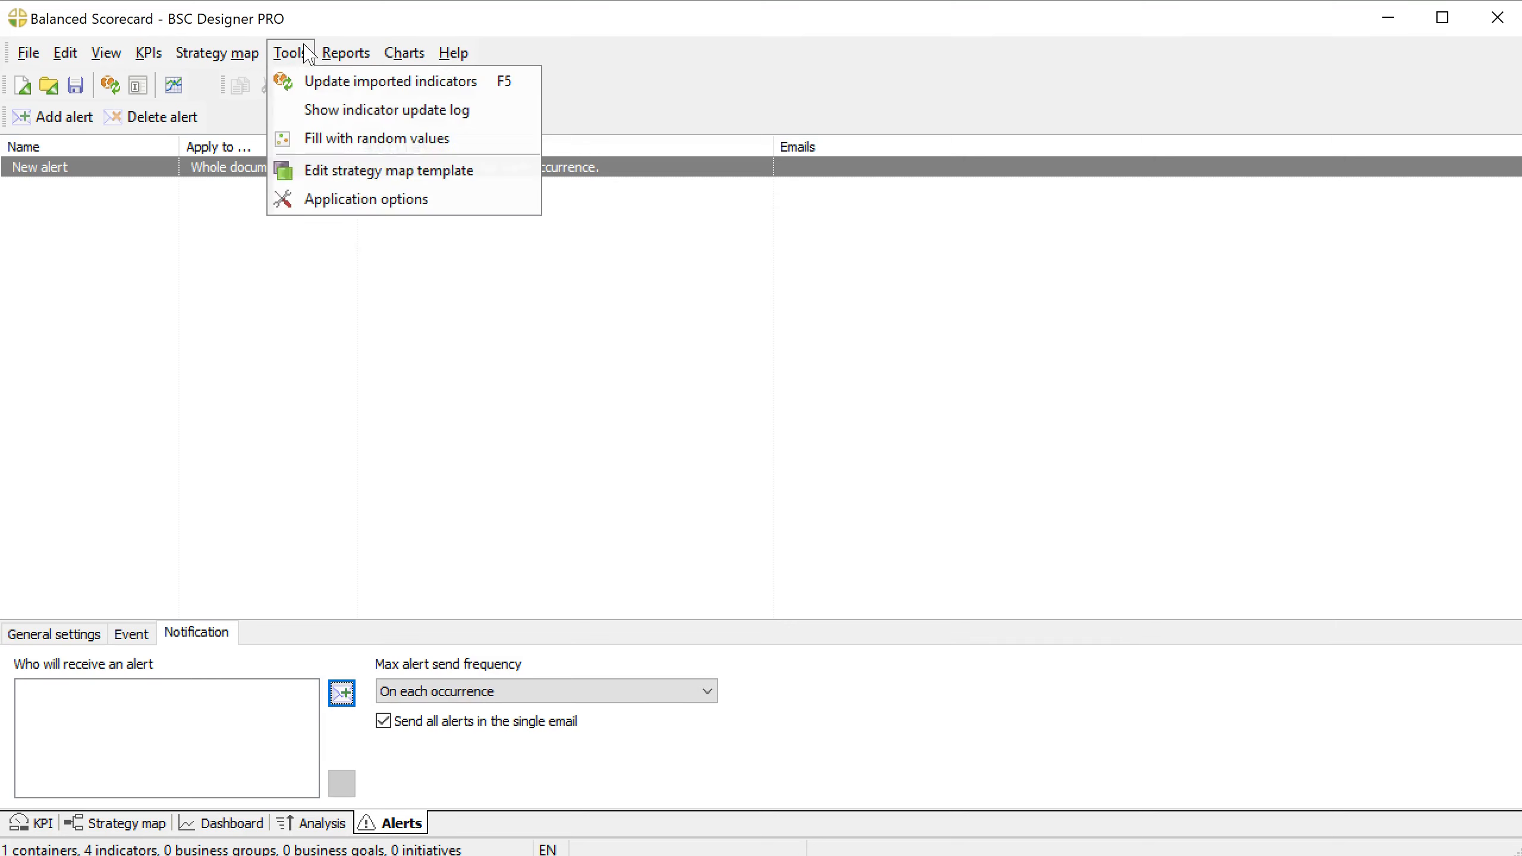
pyautogui.click(365, 197)
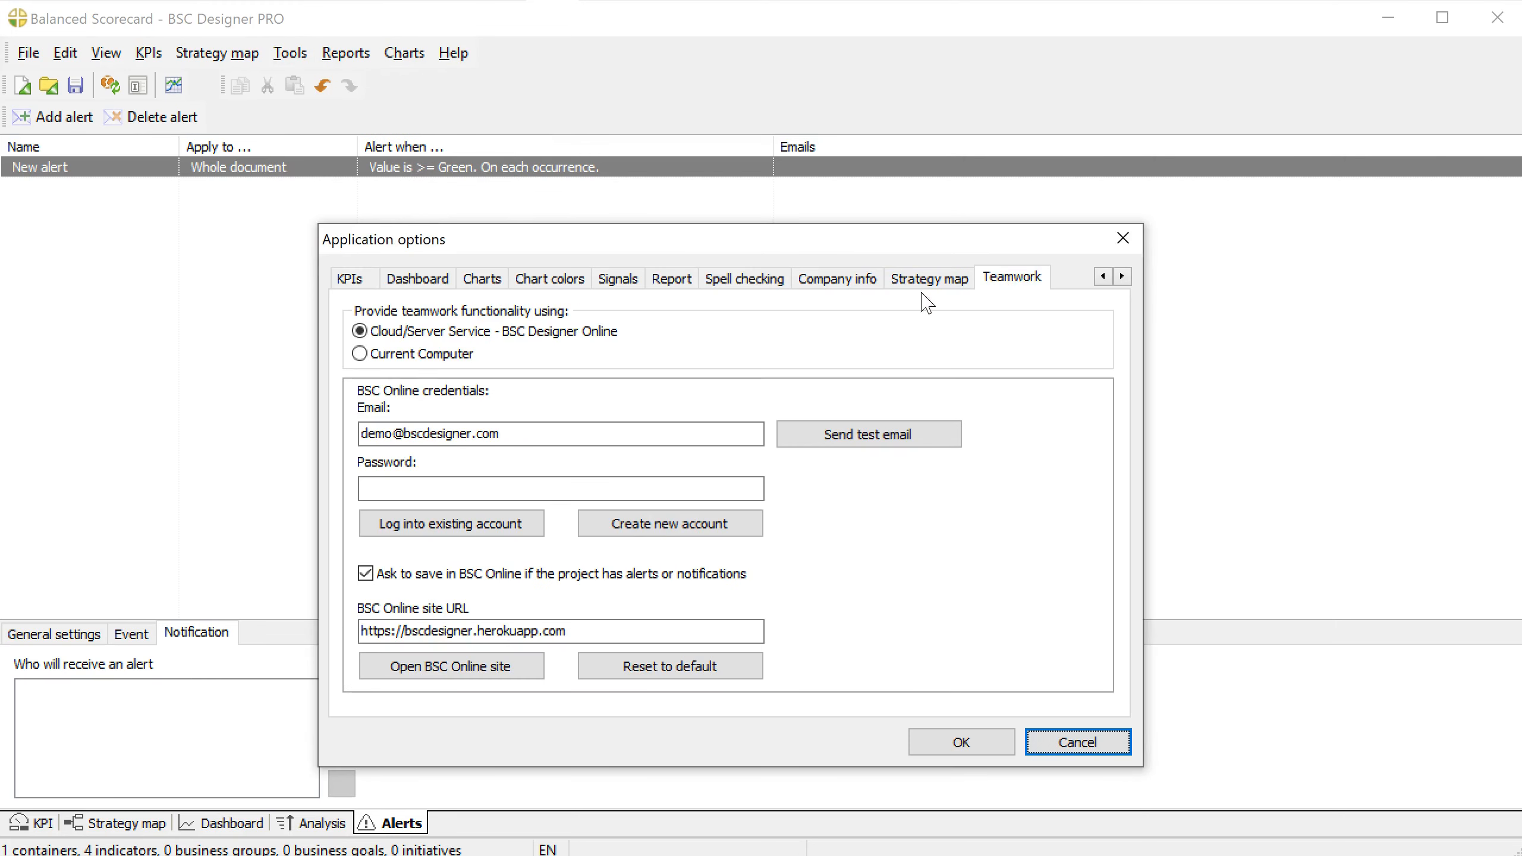
pyautogui.click(411, 355)
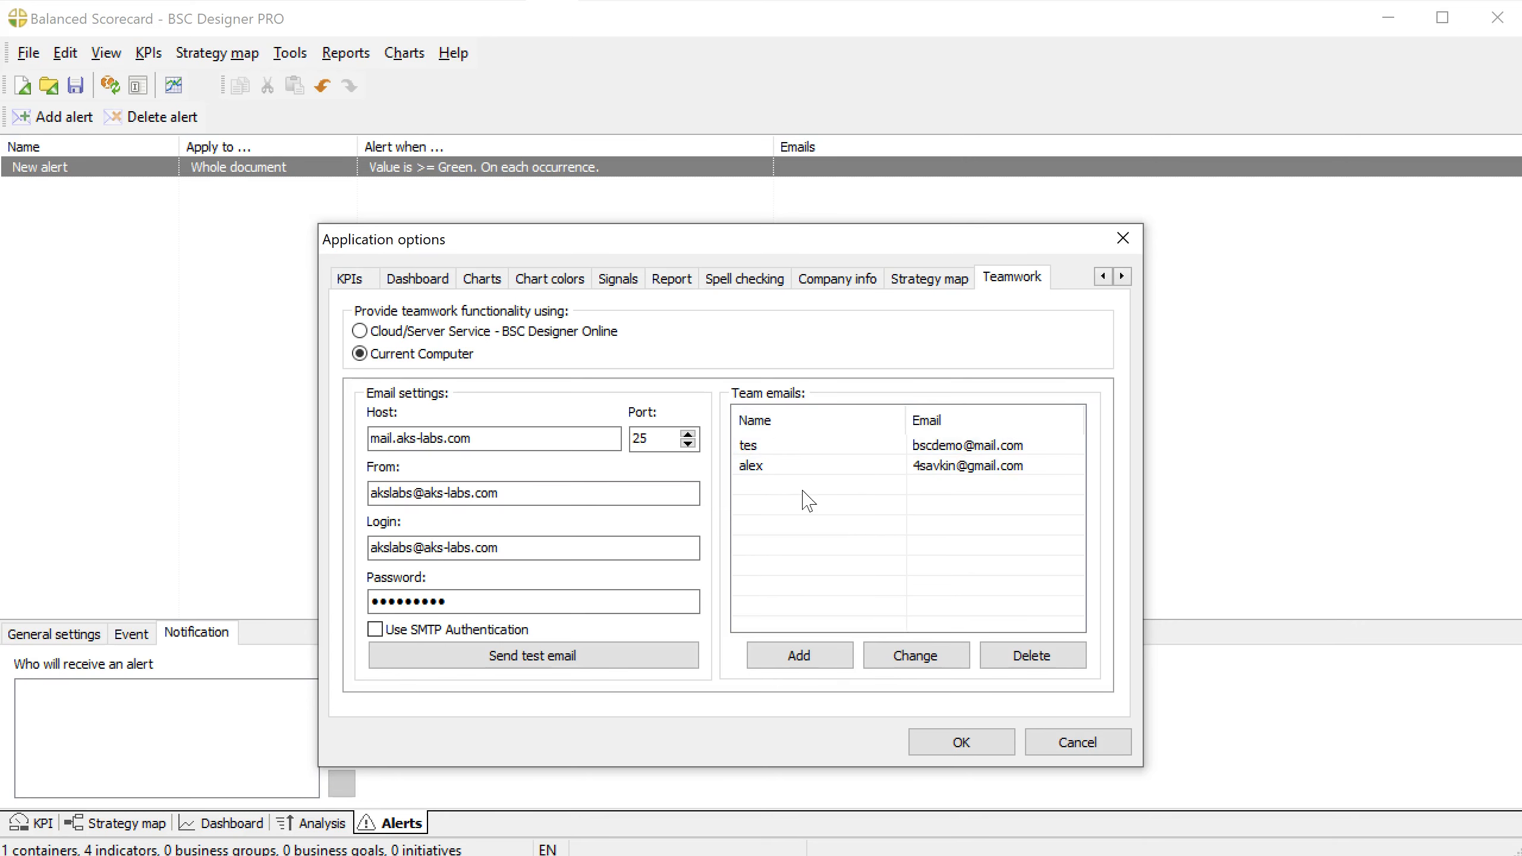
pyautogui.click(1077, 742)
# - Review the new alert's event, general and notification settings
pyautogui.click(132, 633)
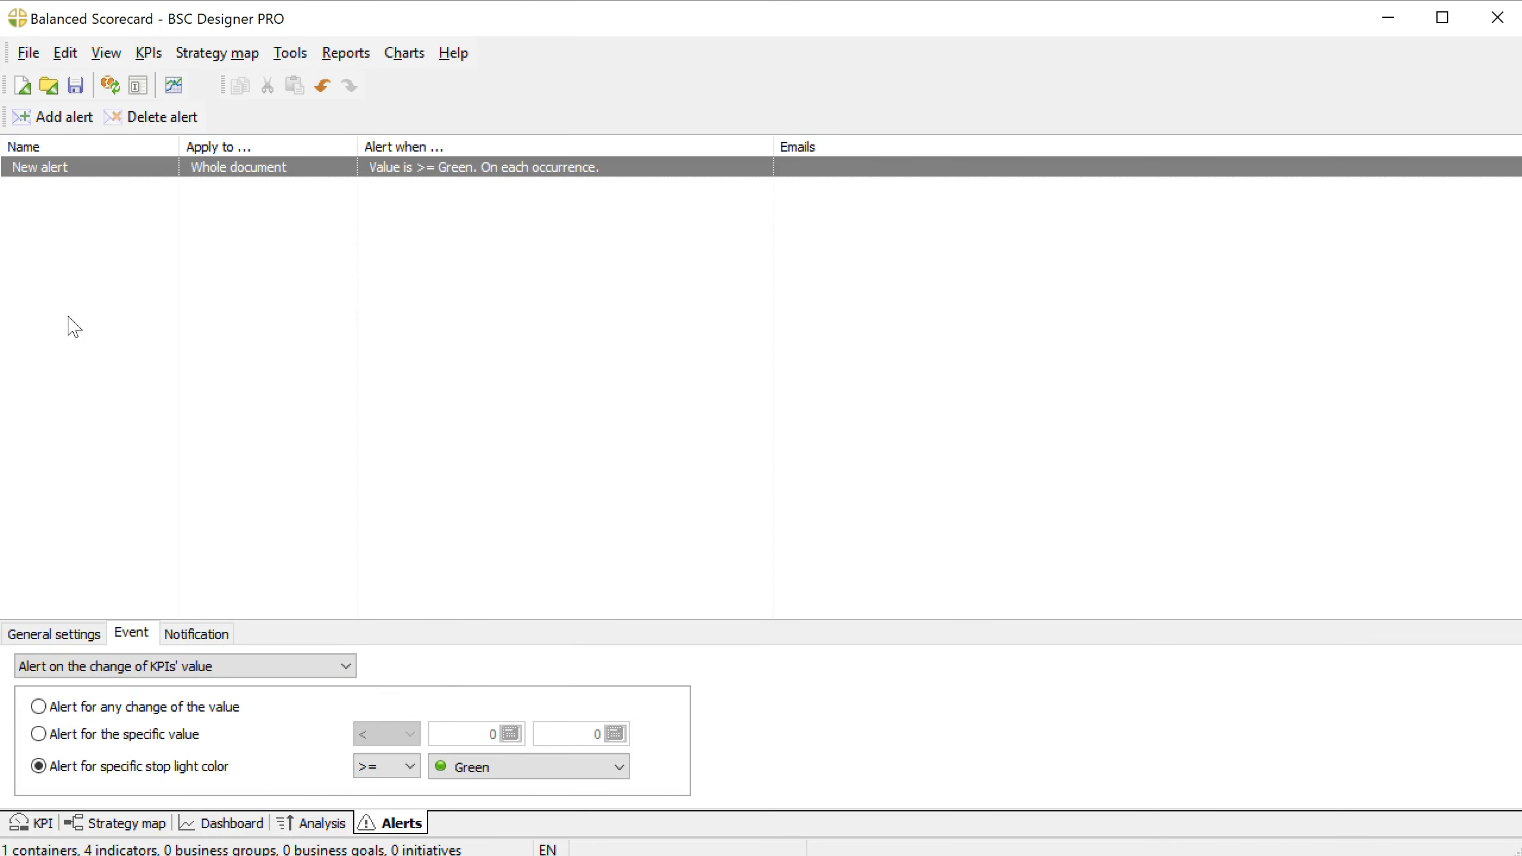
pyautogui.click(57, 636)
pyautogui.click(177, 635)
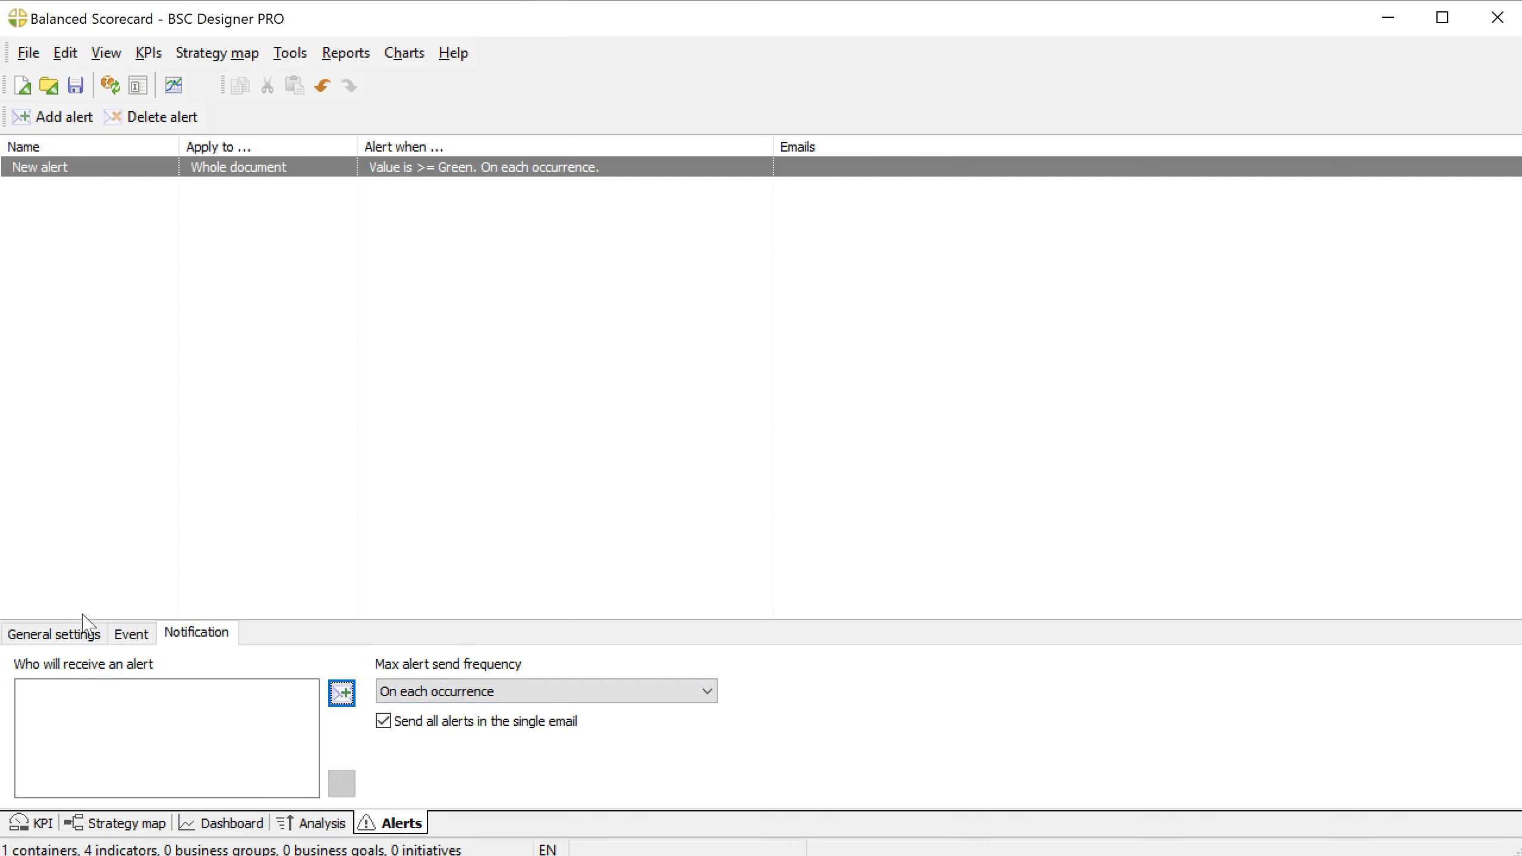
pyautogui.click(128, 634)
pyautogui.click(47, 637)
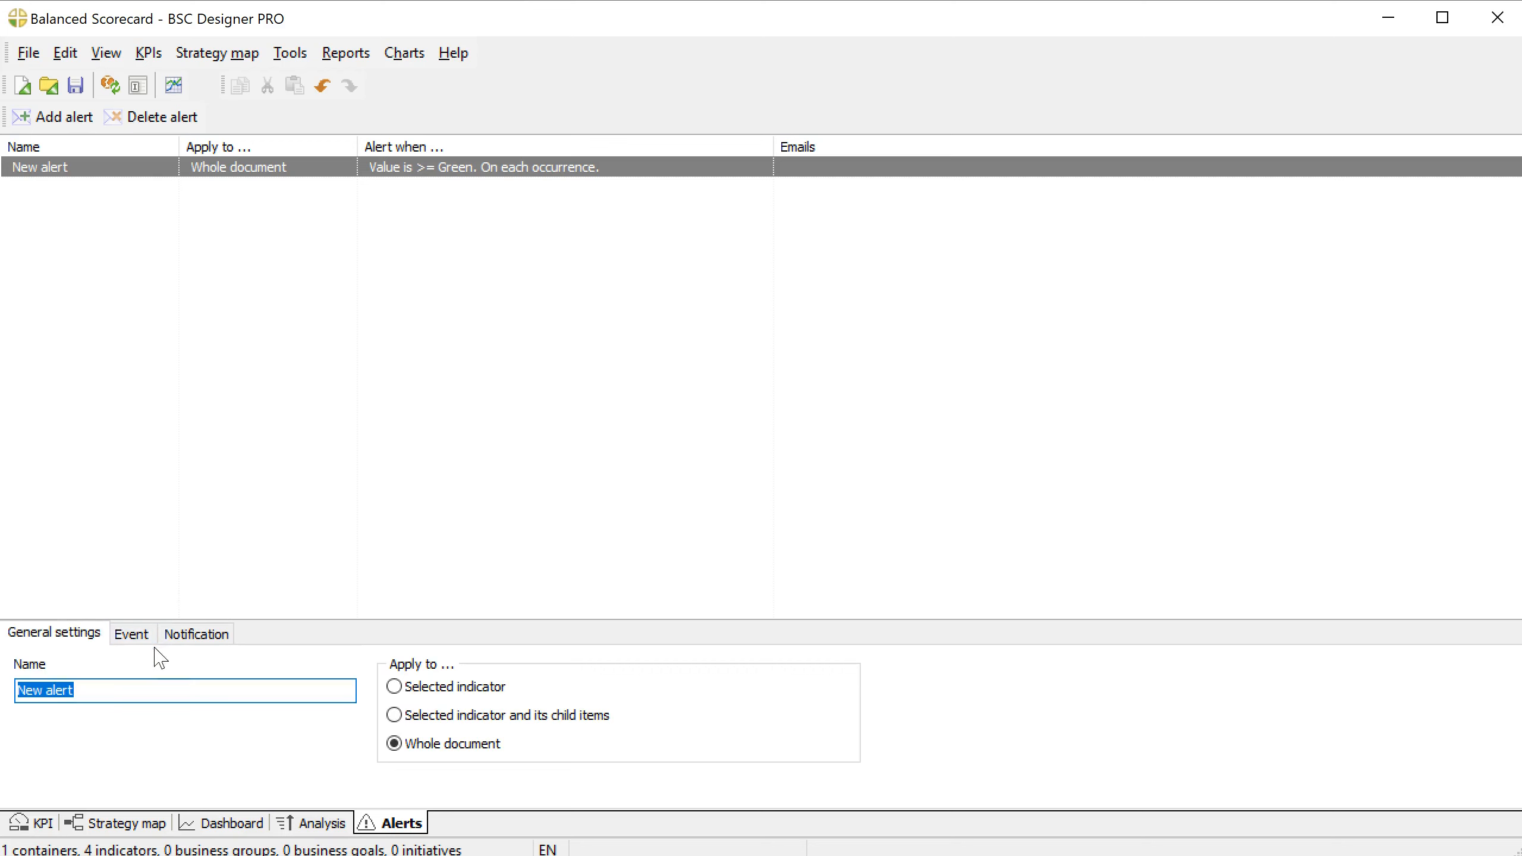
pyautogui.click(130, 634)
pyautogui.click(183, 634)
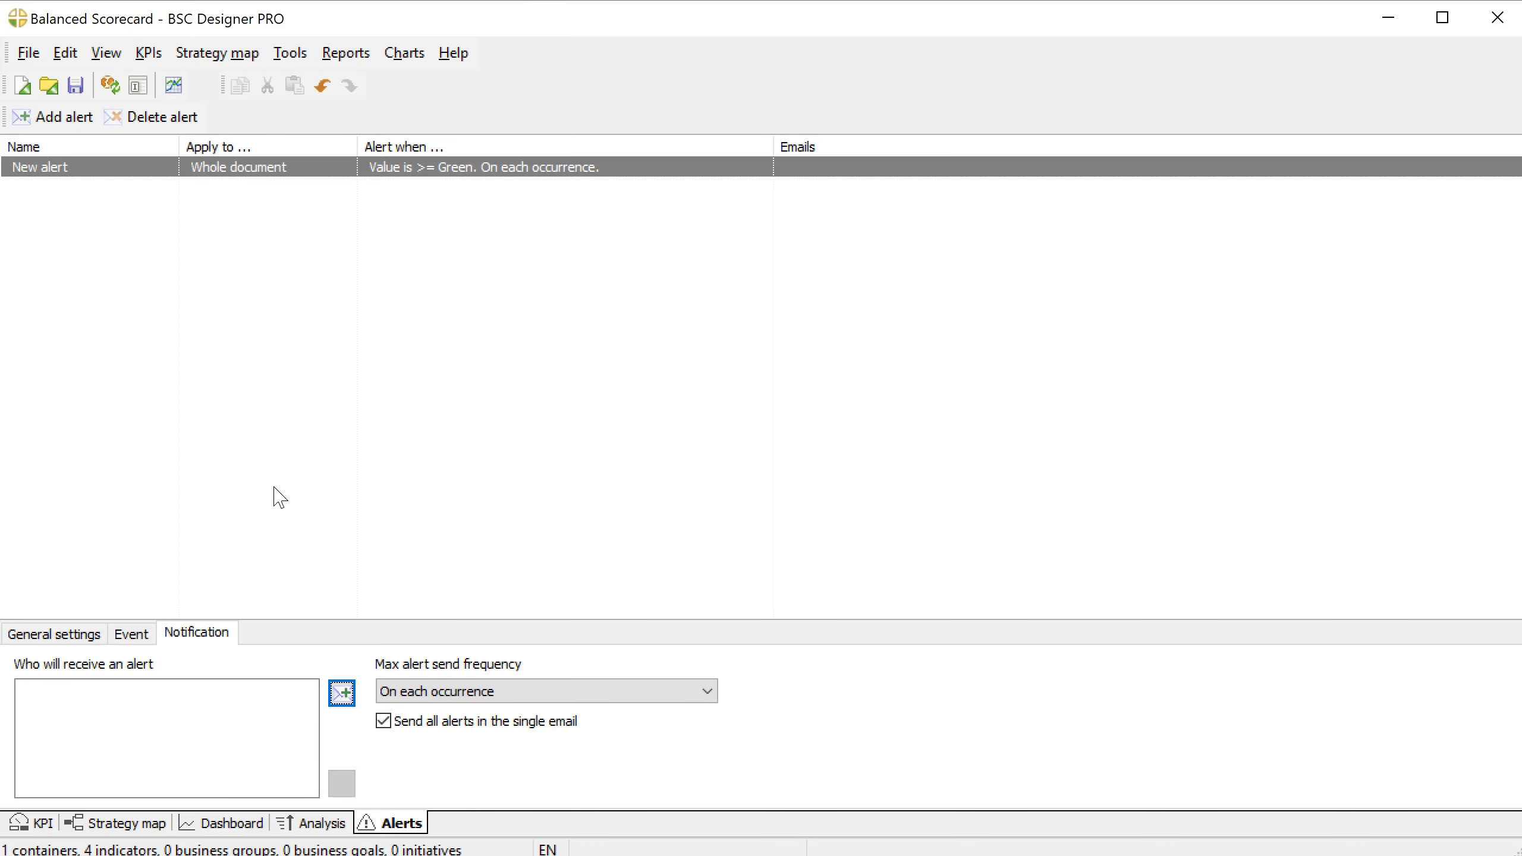
pyautogui.click(27, 53)
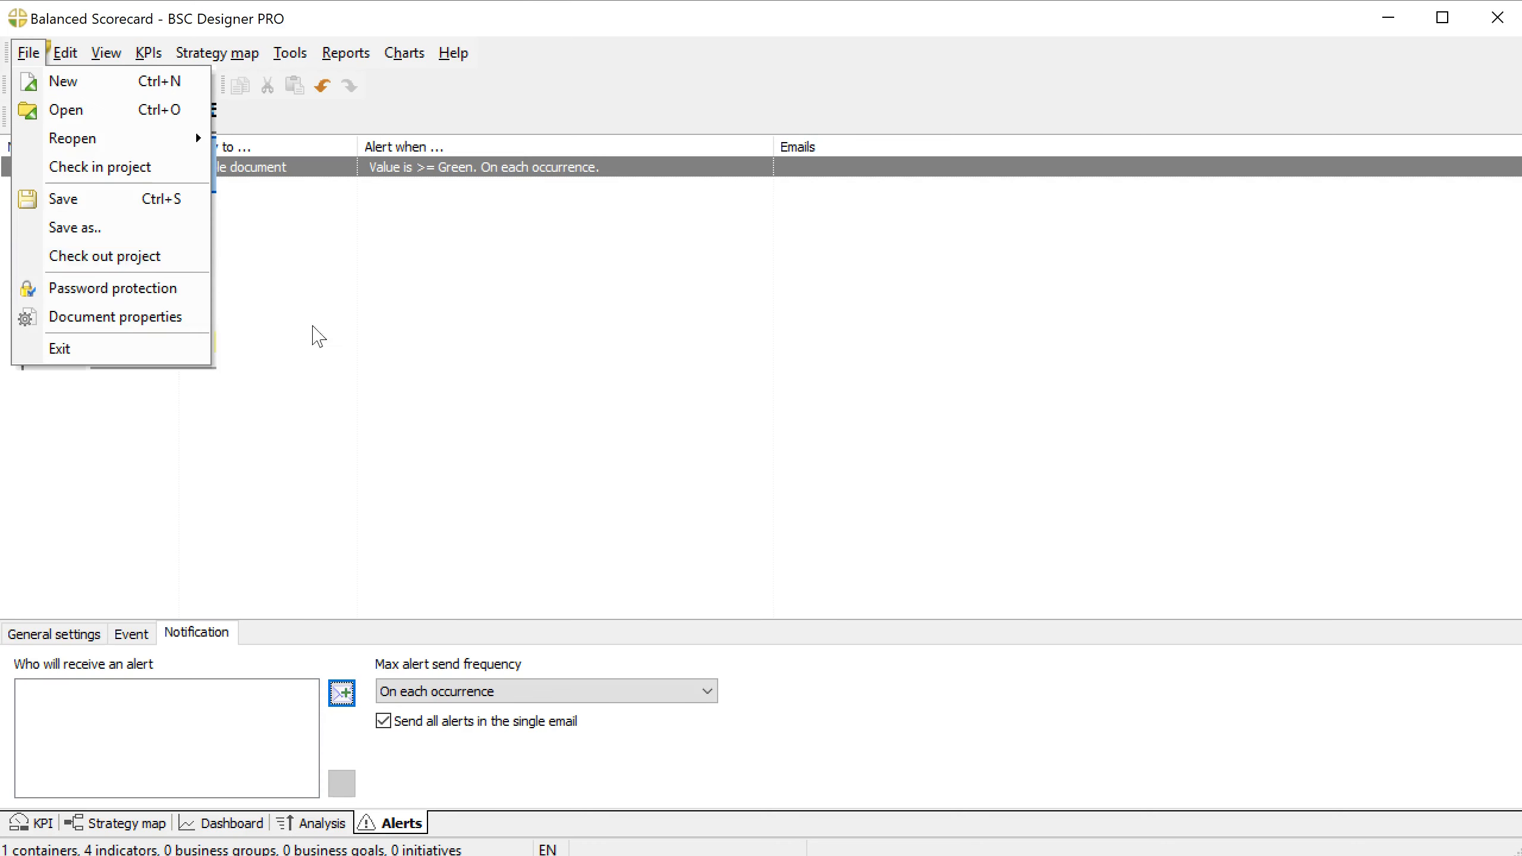
pyautogui.click(737, 303)
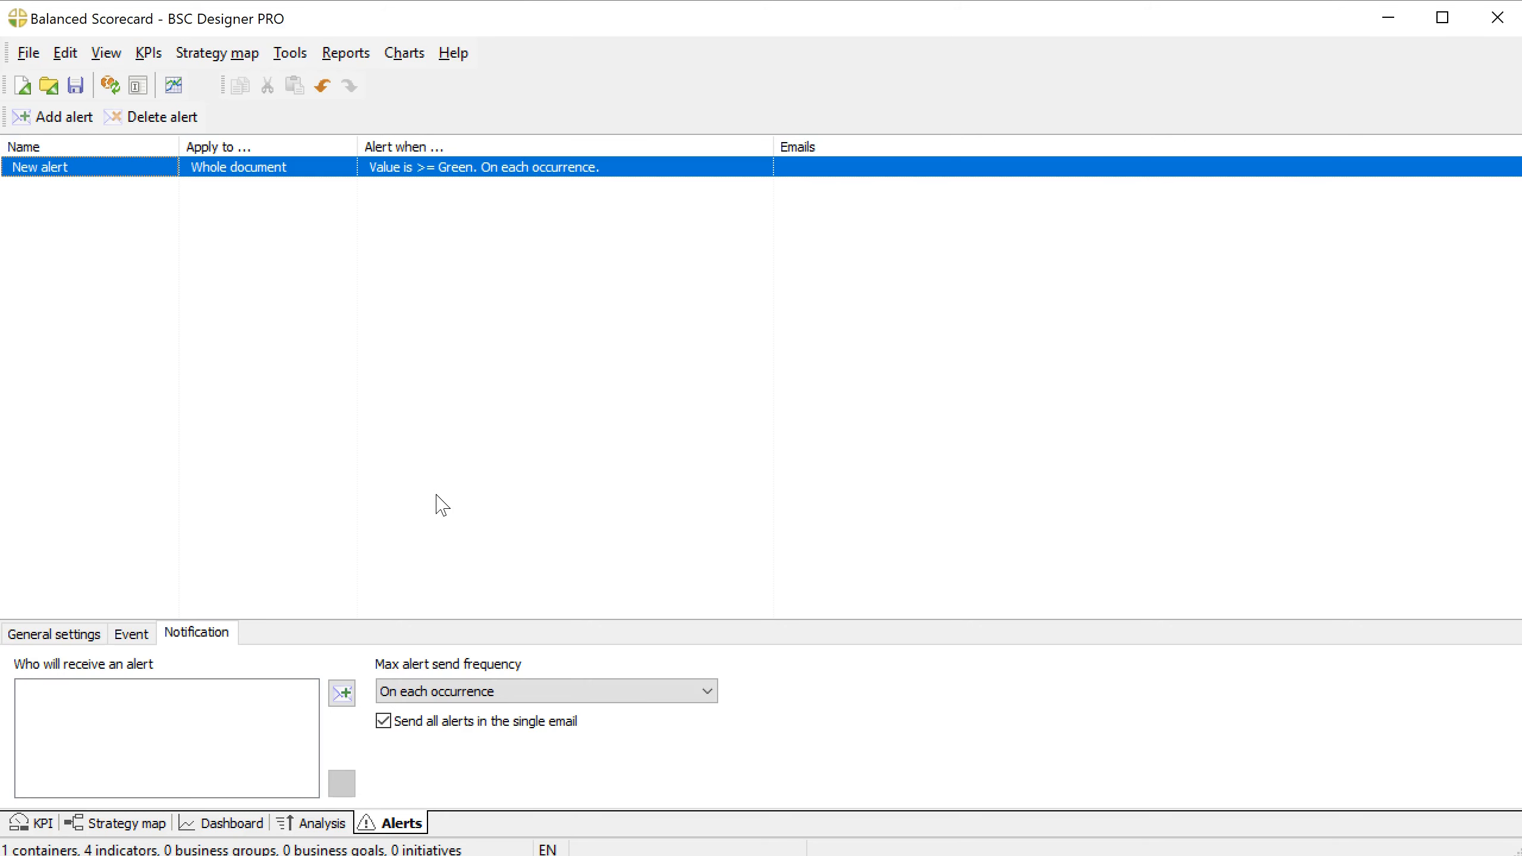
pyautogui.click(335, 51)
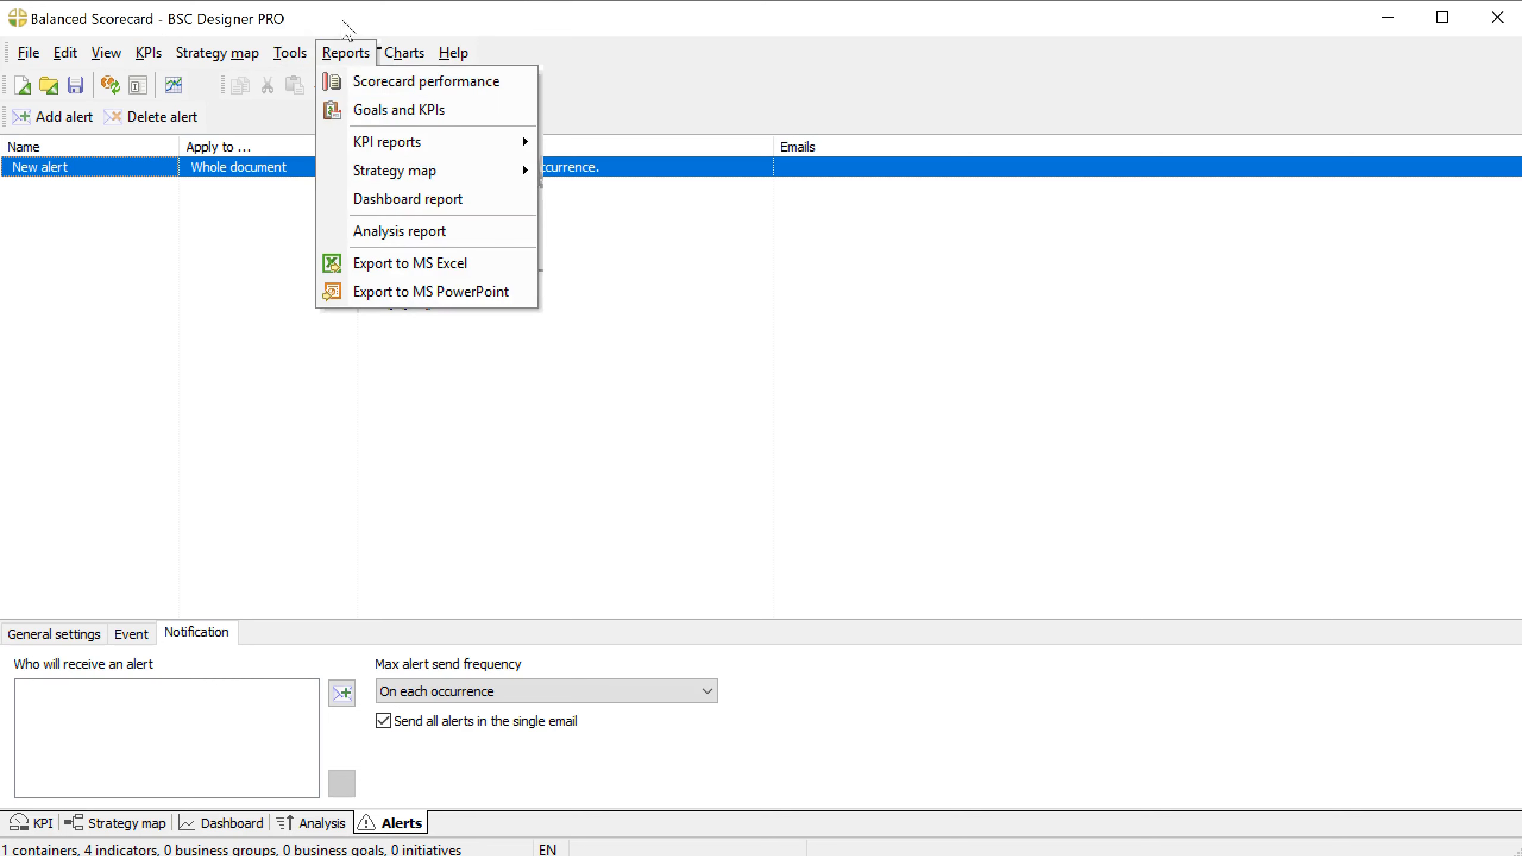
pyautogui.click(335, 52)
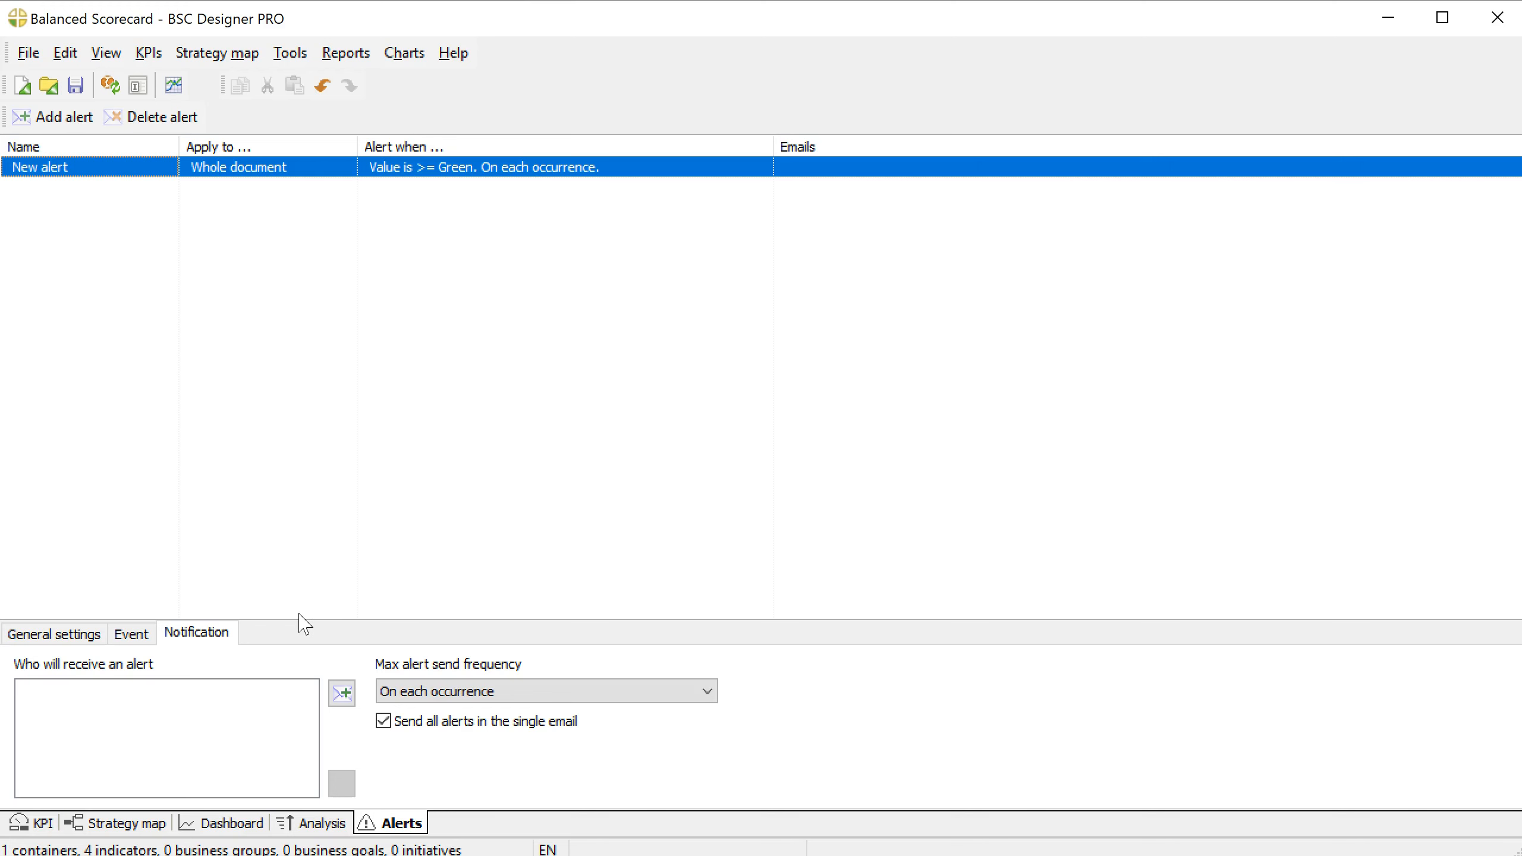
# - Switch the teamwork functionality to Current Computer in the Teamwork application options
pyautogui.click(290, 53)
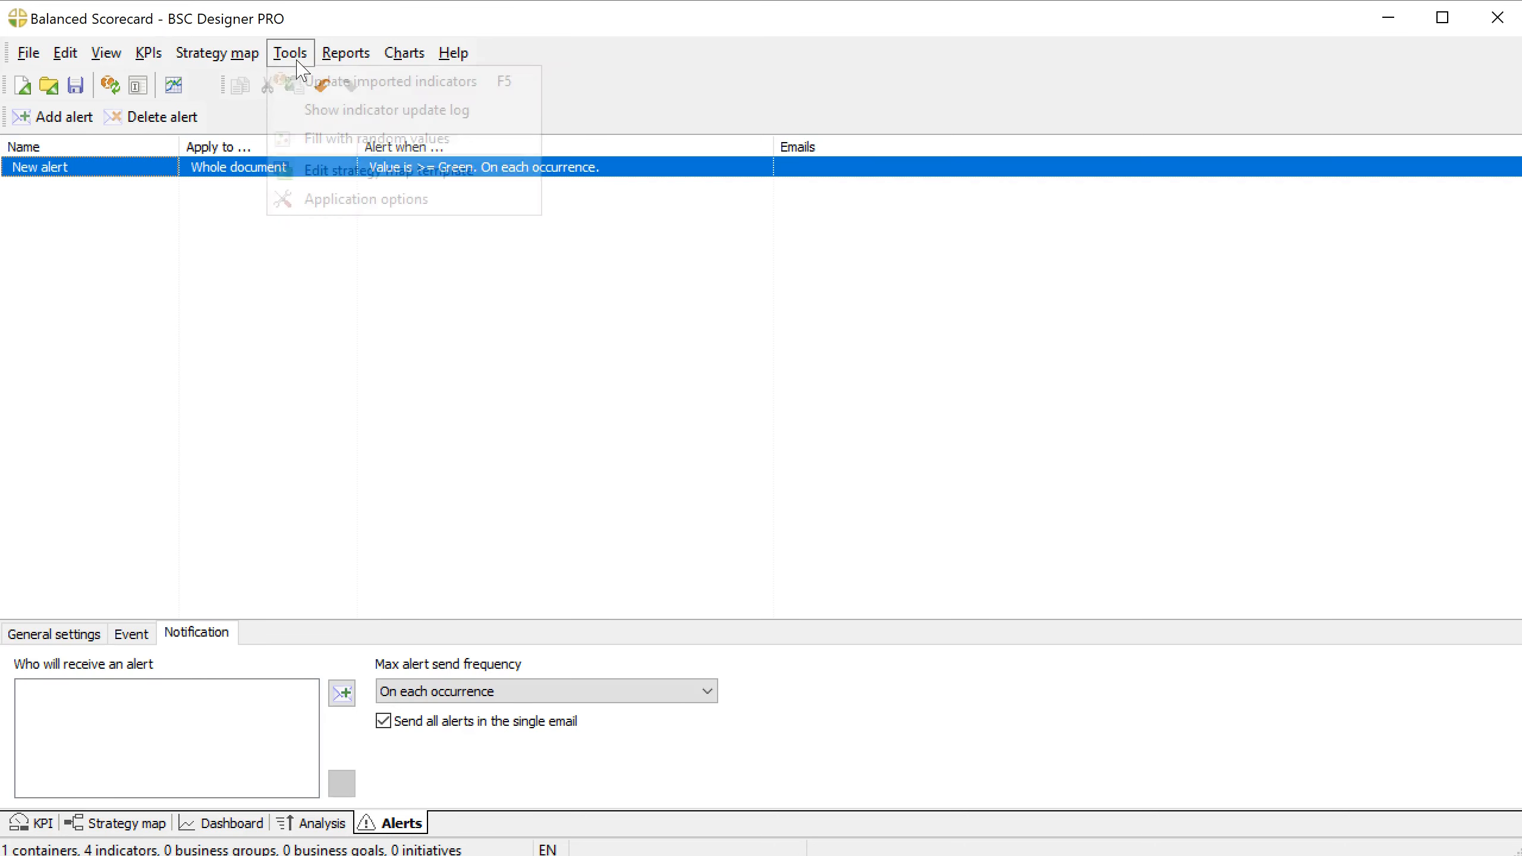
pyautogui.click(352, 204)
pyautogui.click(988, 279)
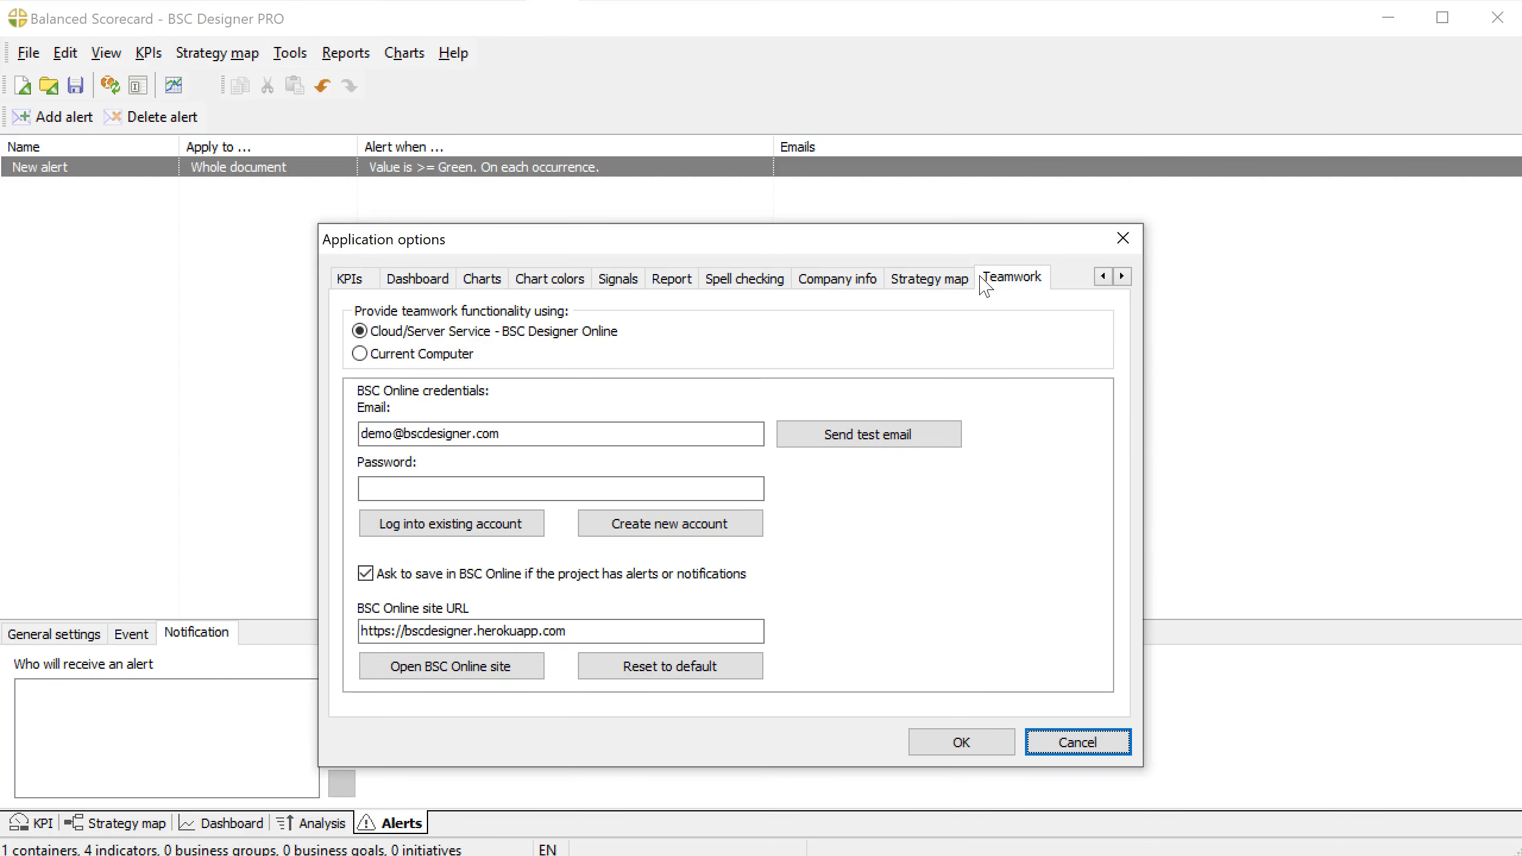
pyautogui.click(383, 355)
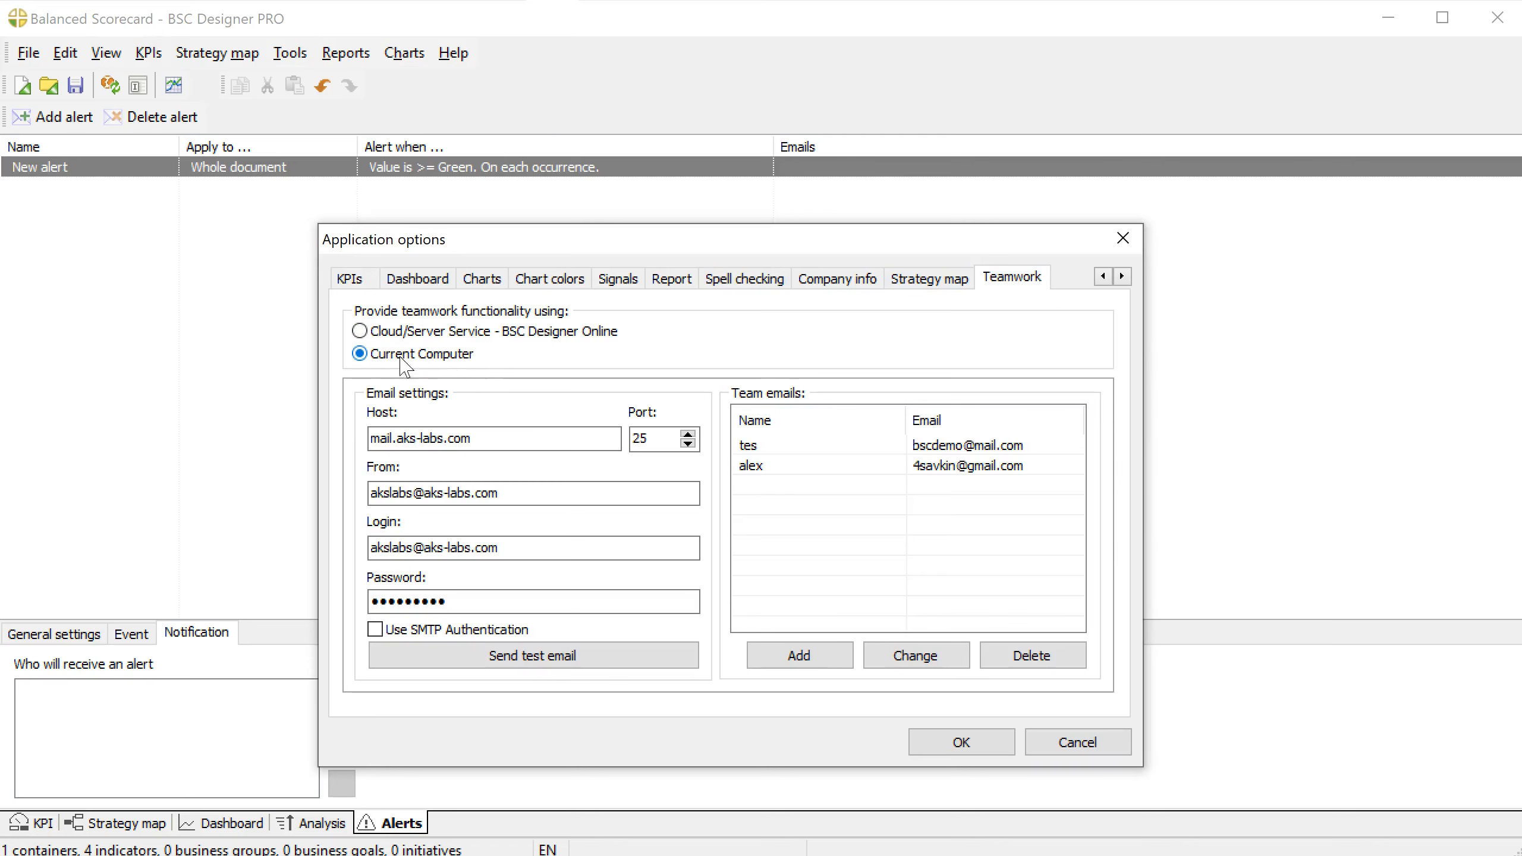